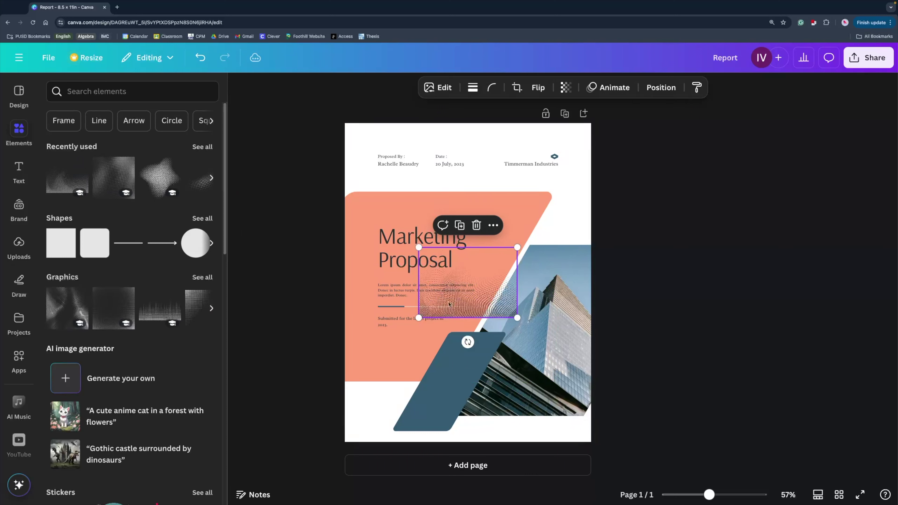
Drag the dotted halftone graphic onto the peach panel toward its lower-left edge.
left_click_drag(438, 301, 368, 366)
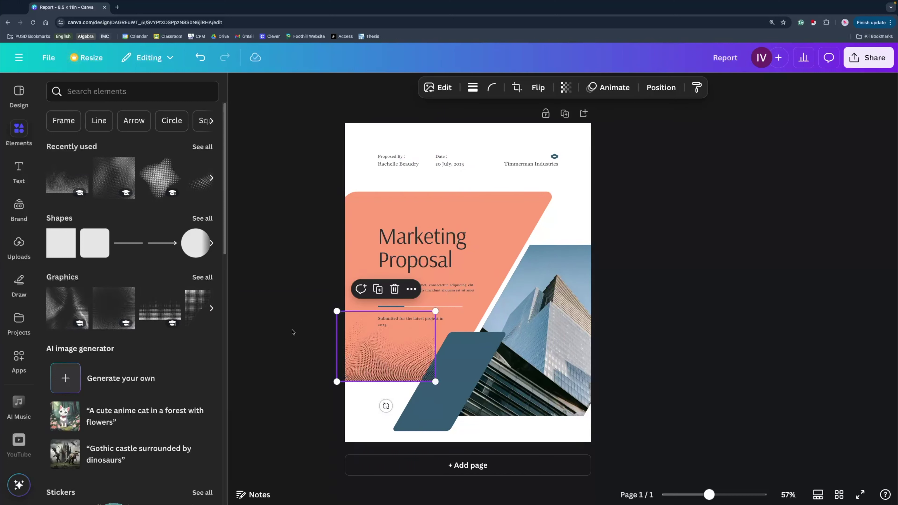
Deselect the dotted graphic now sitting at the peach panel's lower-left corner.
left_click(291, 330)
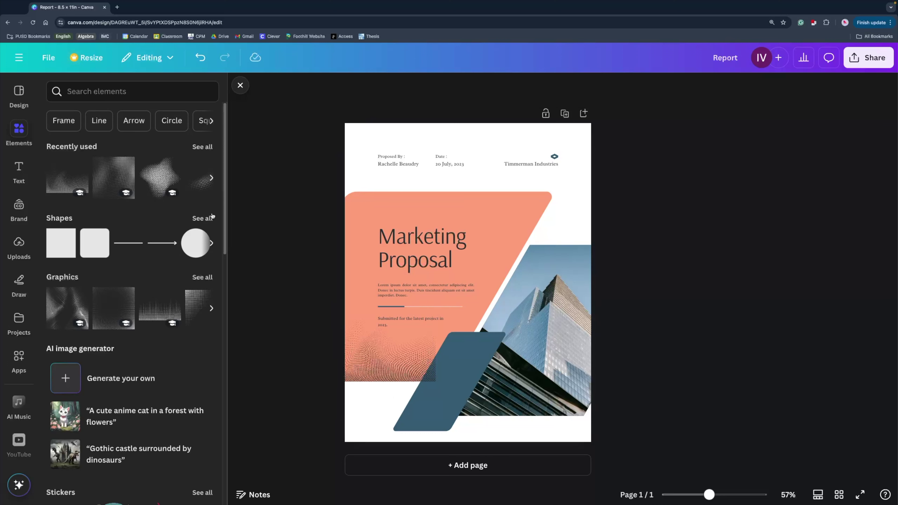
Show the full Charts library with its bar, line, pie, area and scatter charts.
scroll(132, 288, "down", 3)
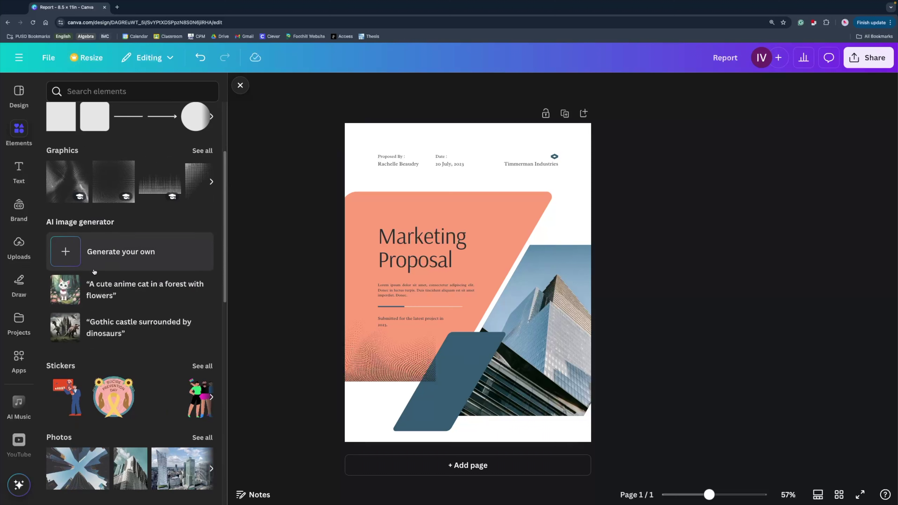
scroll(94, 272, "down", 3)
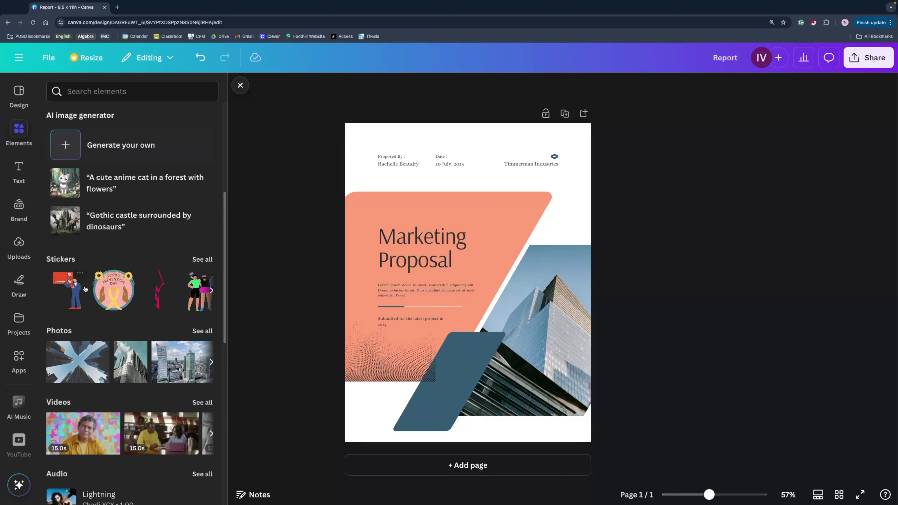
scroll(71, 294, "down", 3)
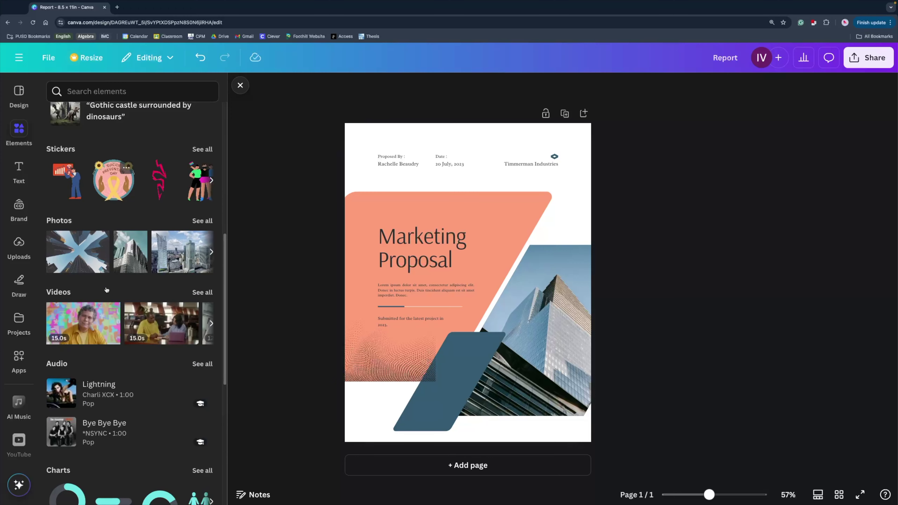
scroll(109, 306, "down", 5)
scroll(108, 306, "down", 1)
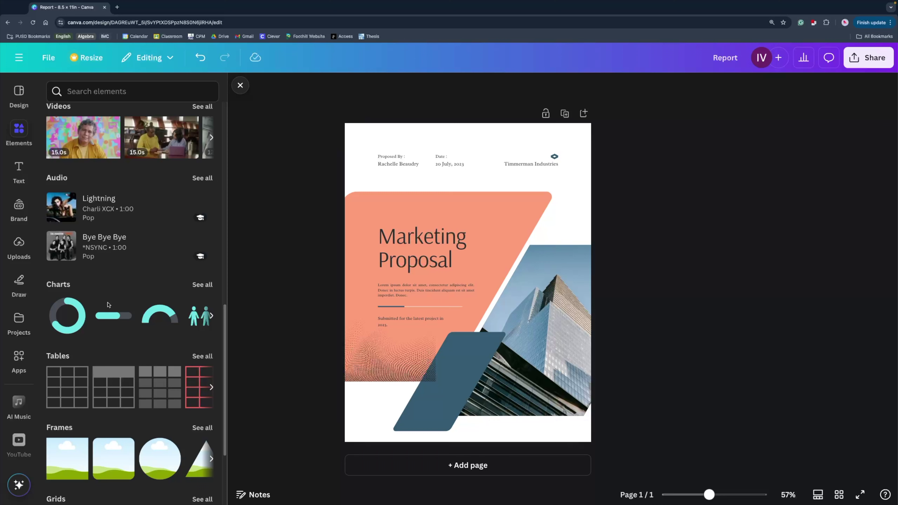
left_click(208, 287)
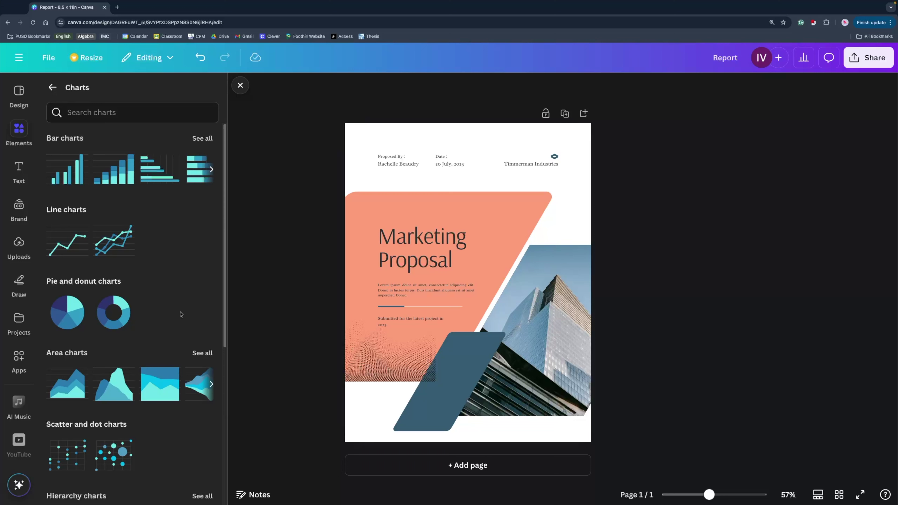
scroll(181, 314, "down", 5)
scroll(180, 314, "up", 5)
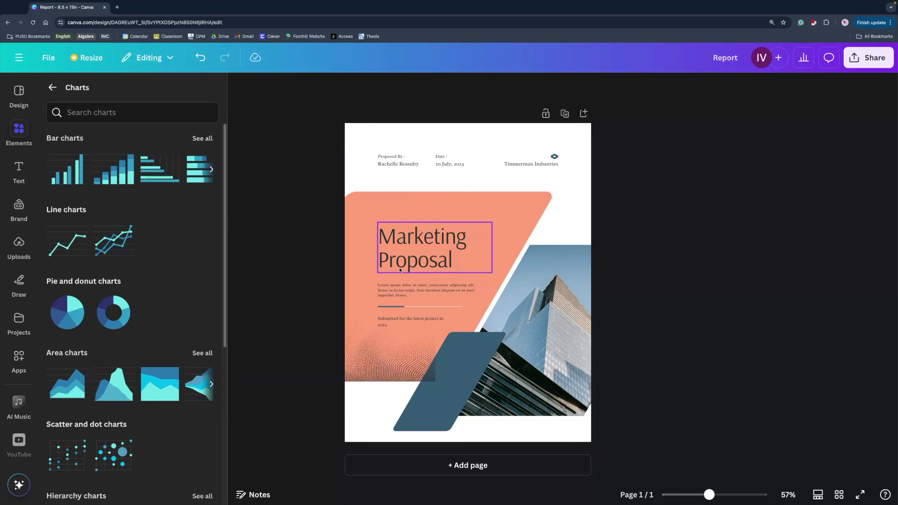
Change the cover title from 'Marketing Proposal' to 'Marketing Report'.
left_click(417, 261)
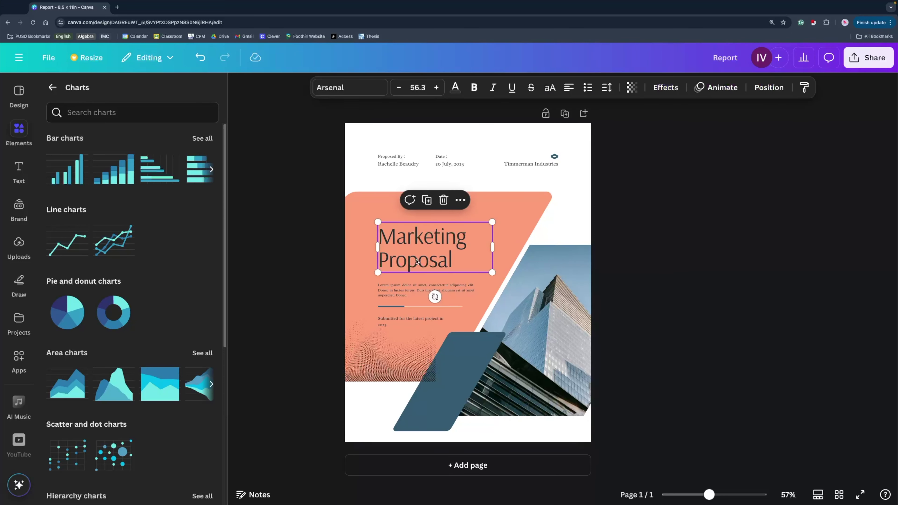
left_click(416, 261)
key("BackSpace")
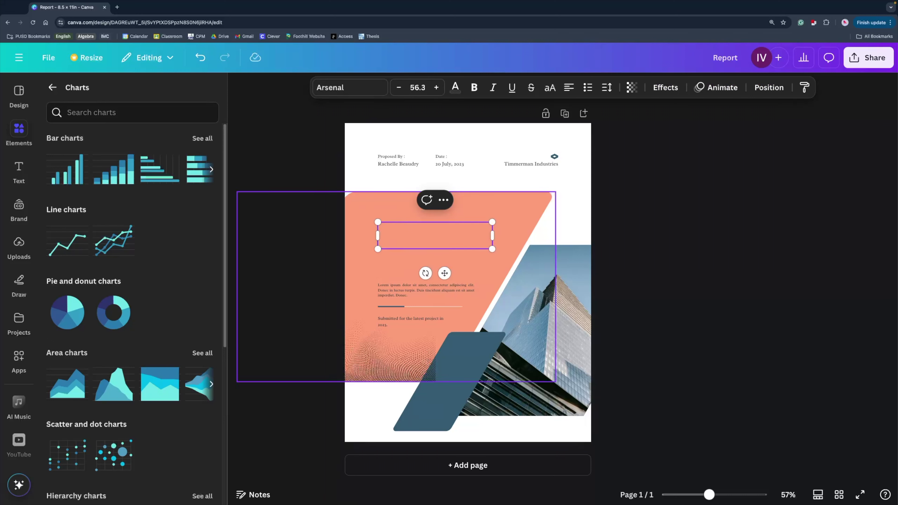
type("Marketing R")
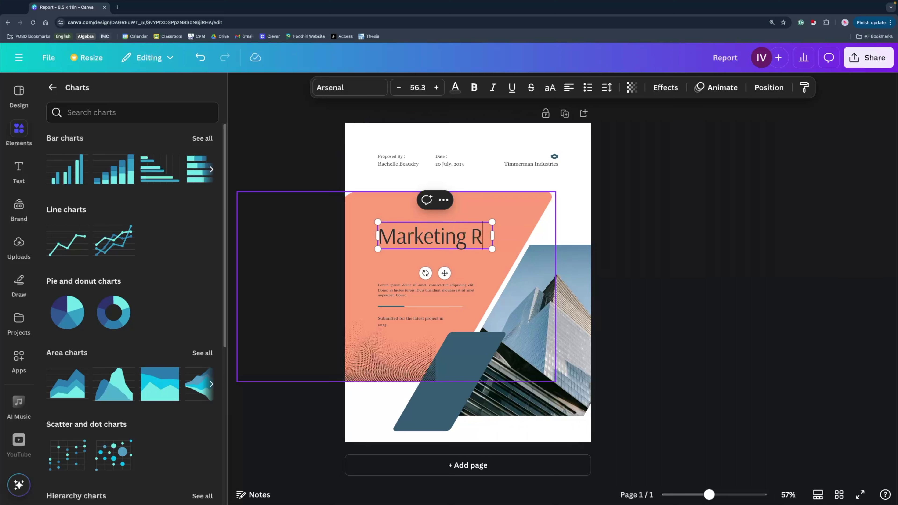
type("eport")
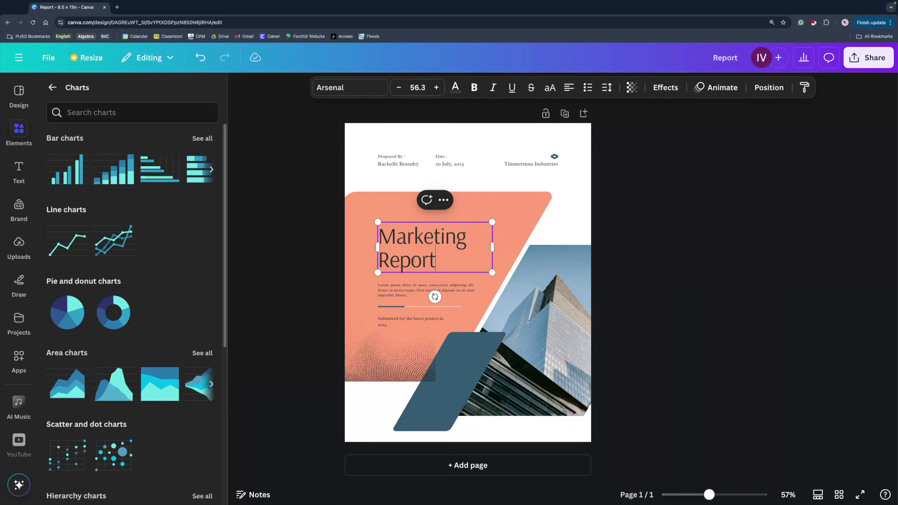
left_click(315, 319)
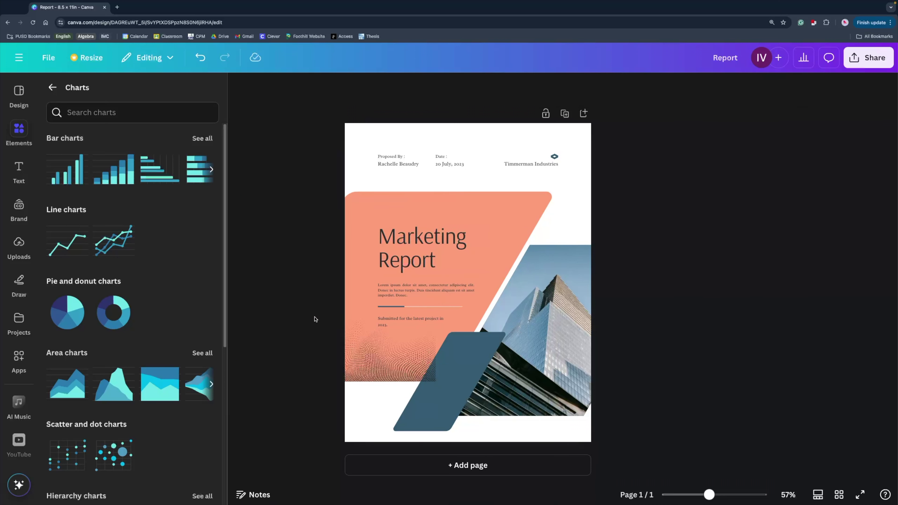
Replace the author name under Proposed By with the new author's full name.
double_click(402, 164)
key("BackSpace")
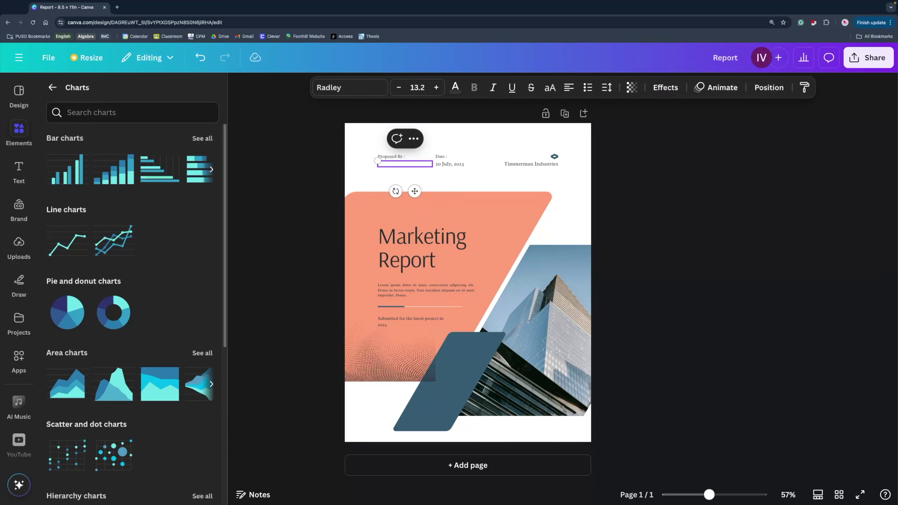
left_click(606, 208)
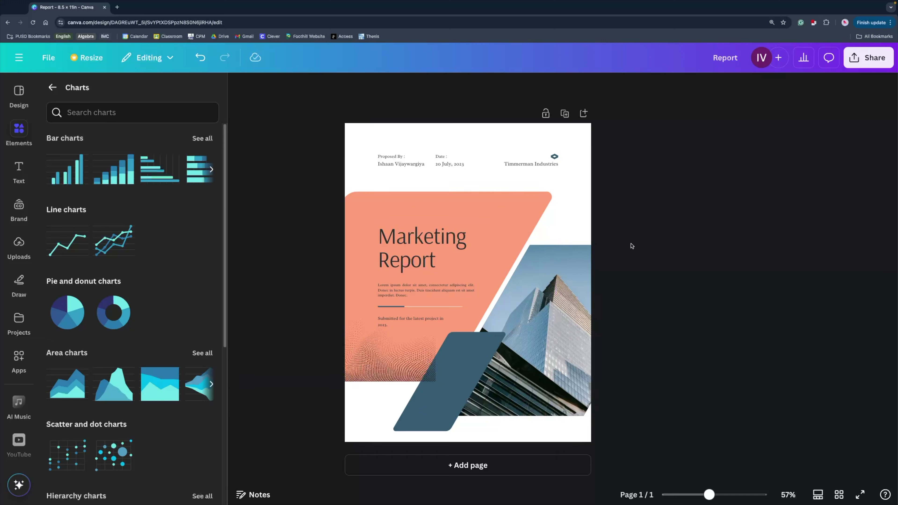
Set the Marketing Report title to bold Helvetica Now Display.
left_click(443, 253)
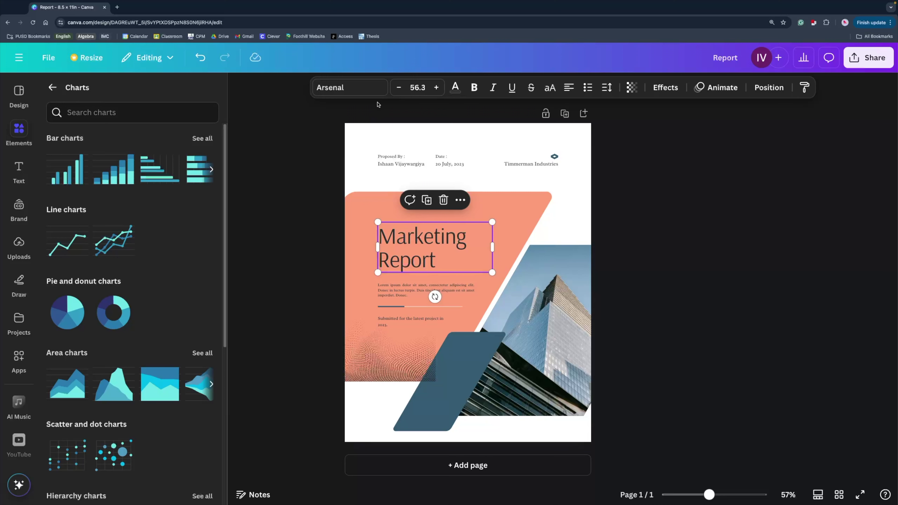
left_click(349, 93)
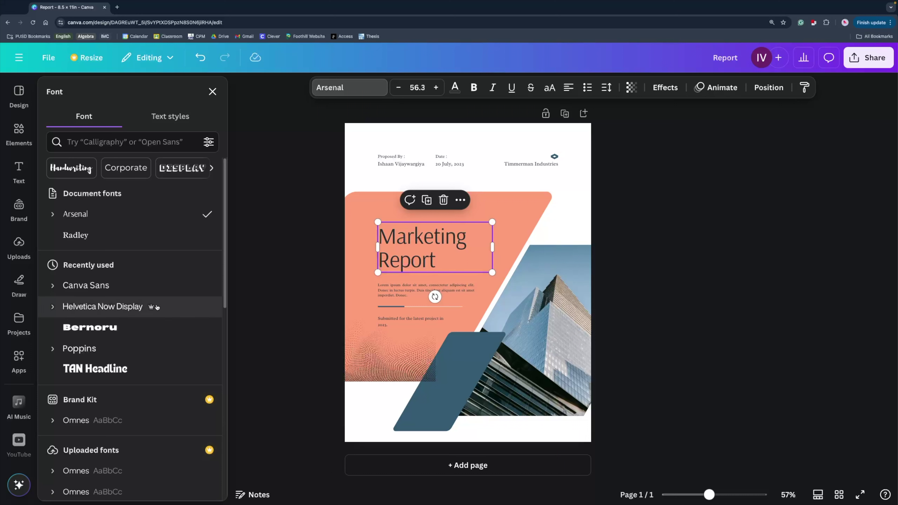
left_click(177, 310)
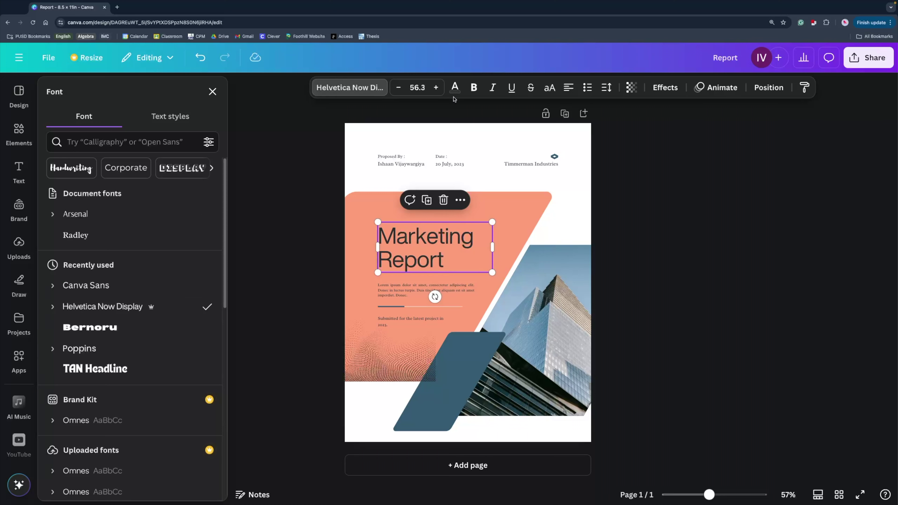
left_click(473, 89)
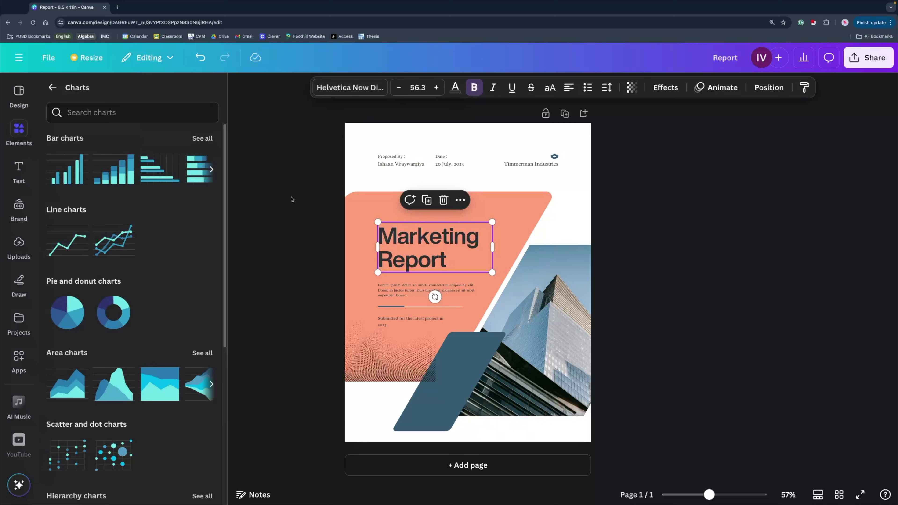
left_click(292, 199)
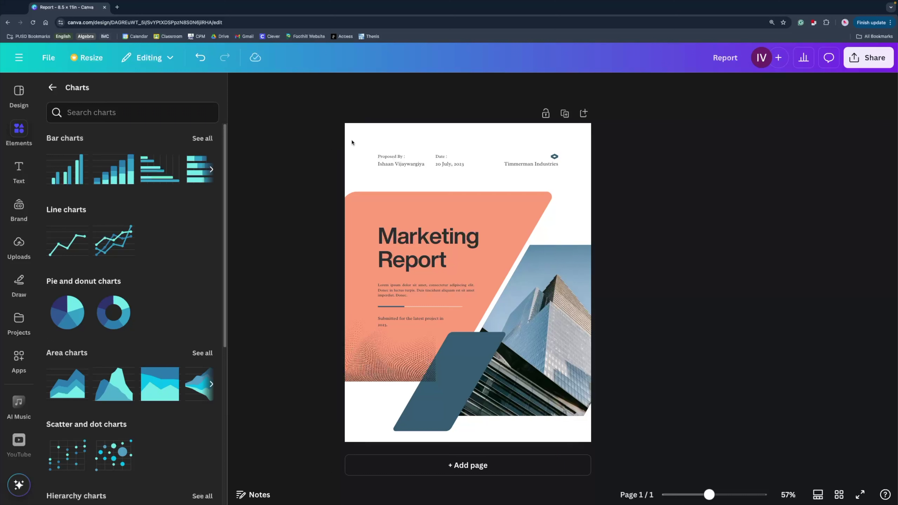
Switch the Proposed By, Date and company header text from Radley to Helvetica Now Display.
left_click_drag(351, 143, 570, 185)
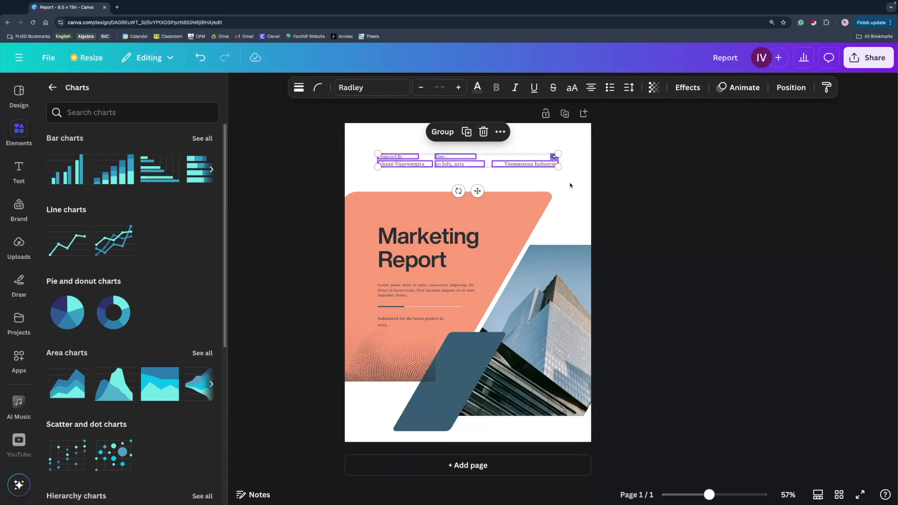
left_click(375, 88)
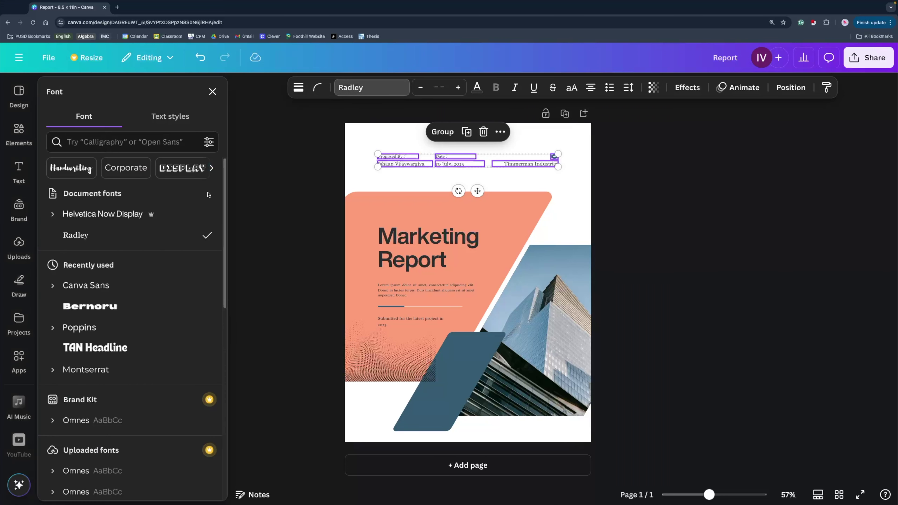
left_click(151, 216)
left_click(335, 153)
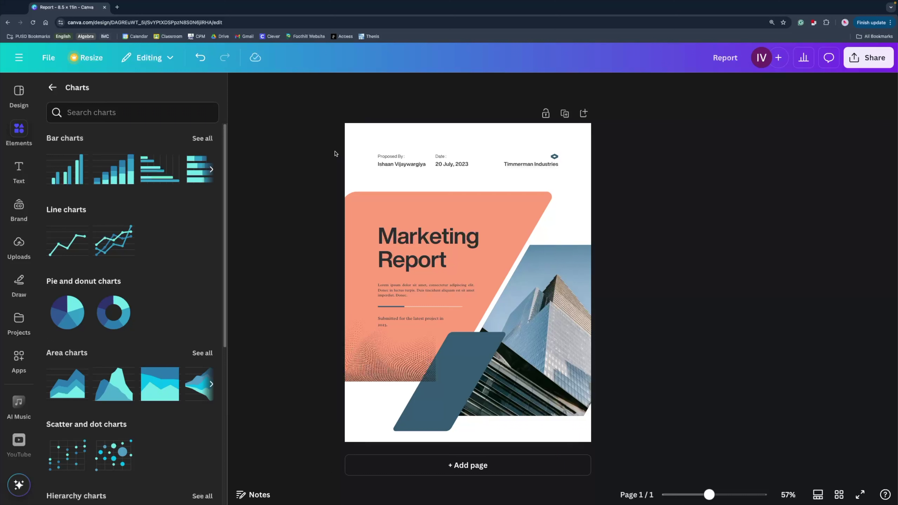
left_click(424, 239)
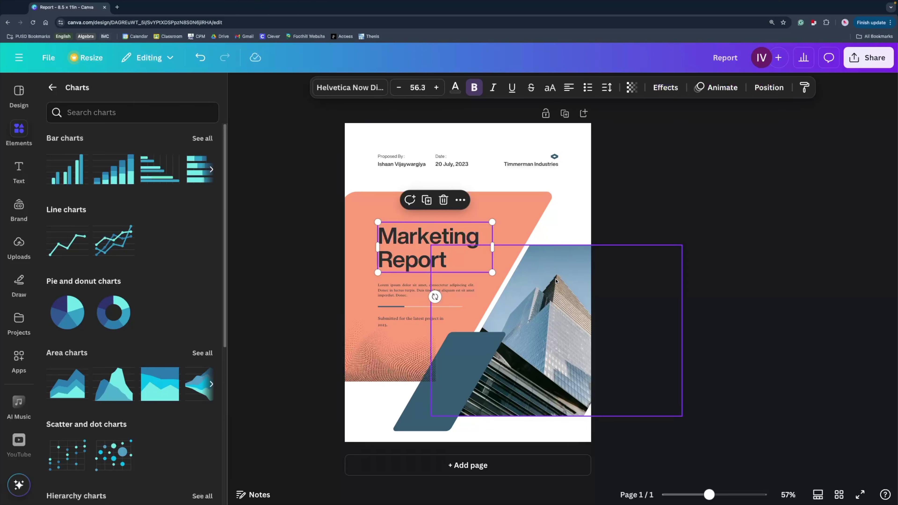
Preview Lift, Hollow, Neon, Echo, Outline and Background, then apply Shadow to the heading.
left_click(665, 88)
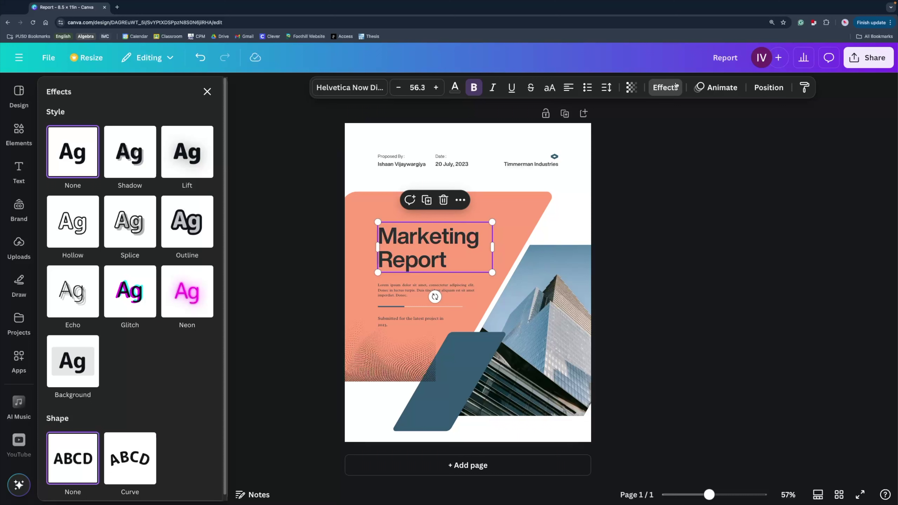
left_click(134, 152)
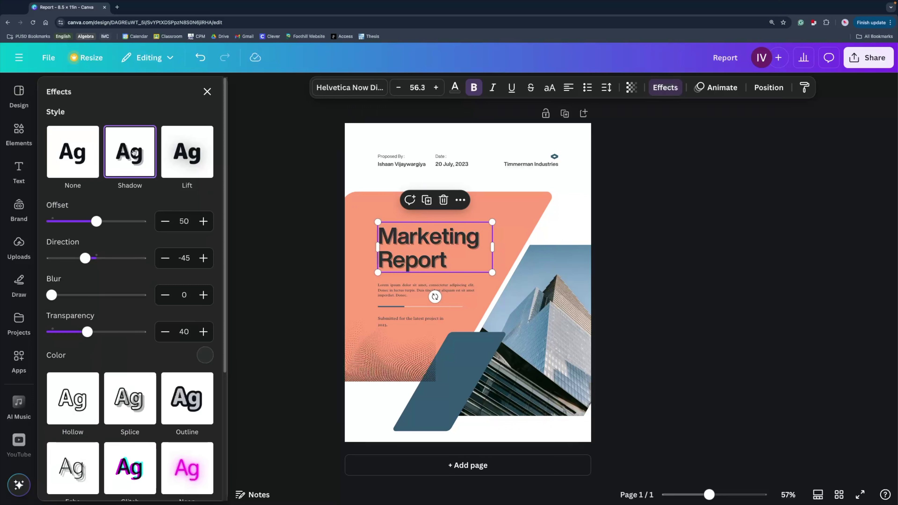
left_click(177, 158)
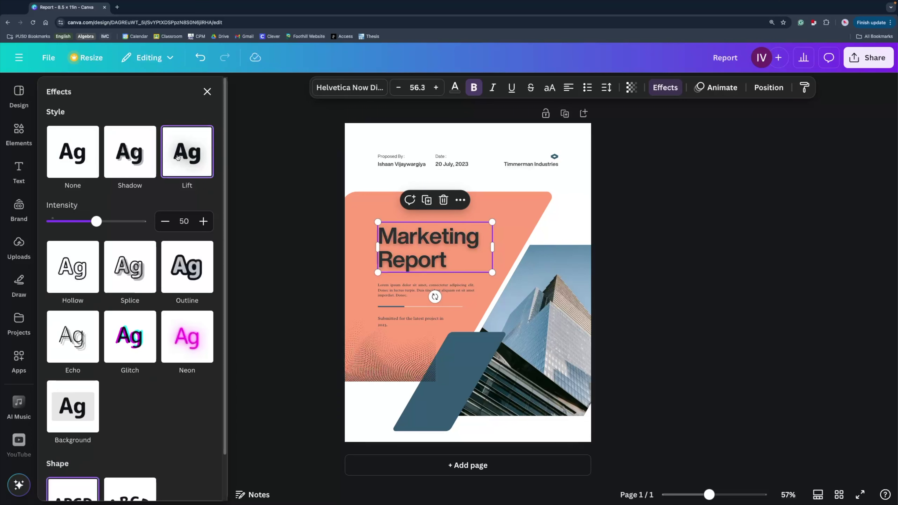
left_click(90, 280)
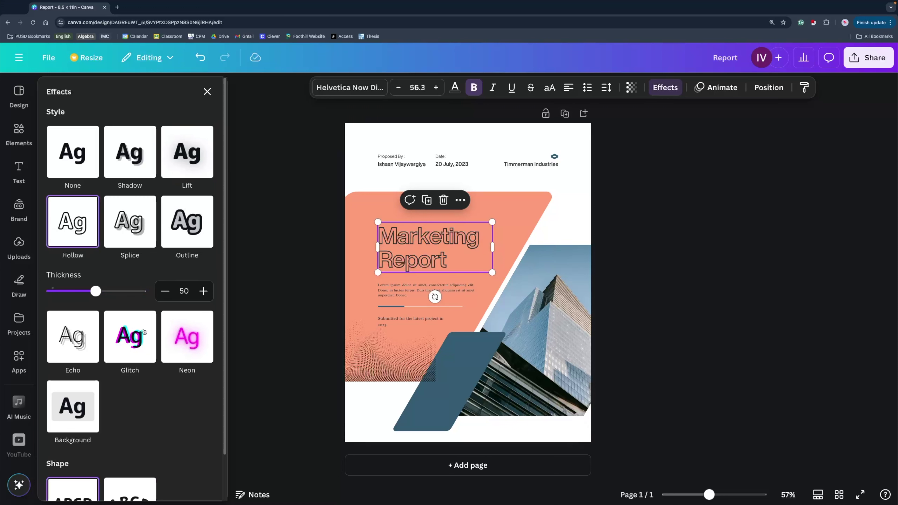
left_click(184, 342)
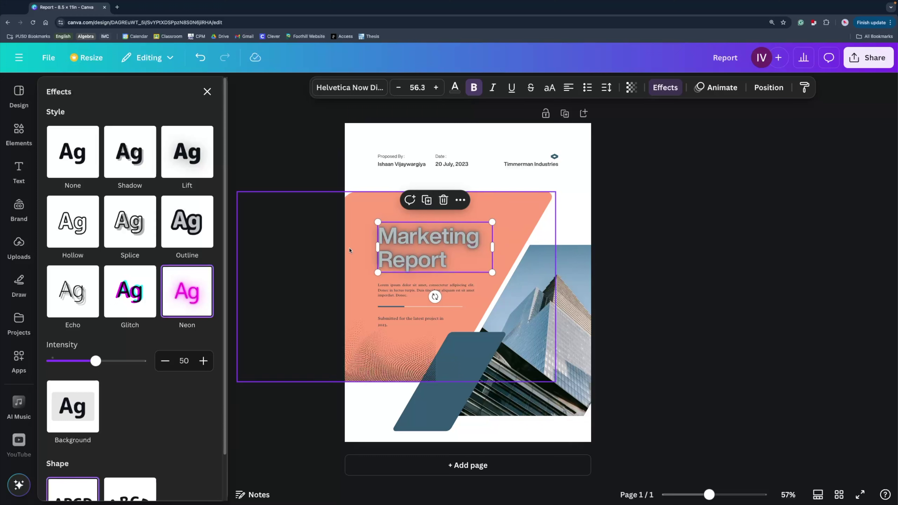
left_click(81, 294)
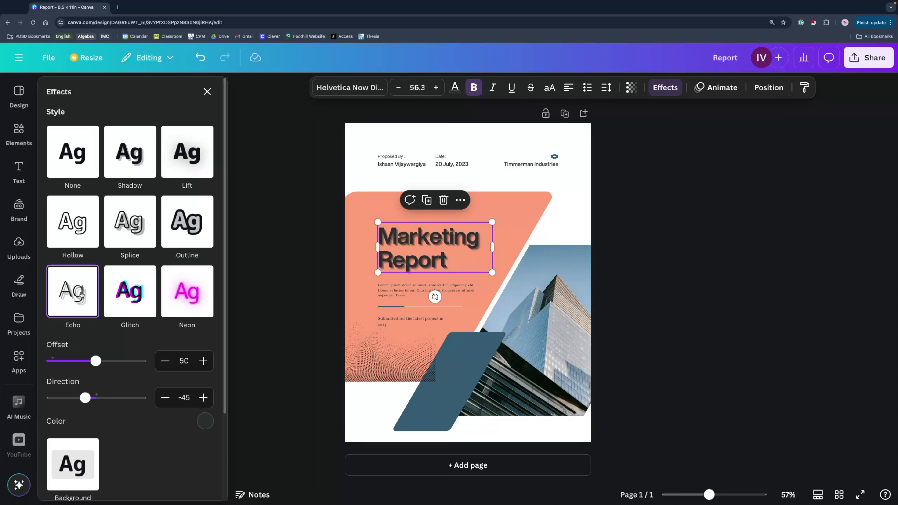
left_click(181, 226)
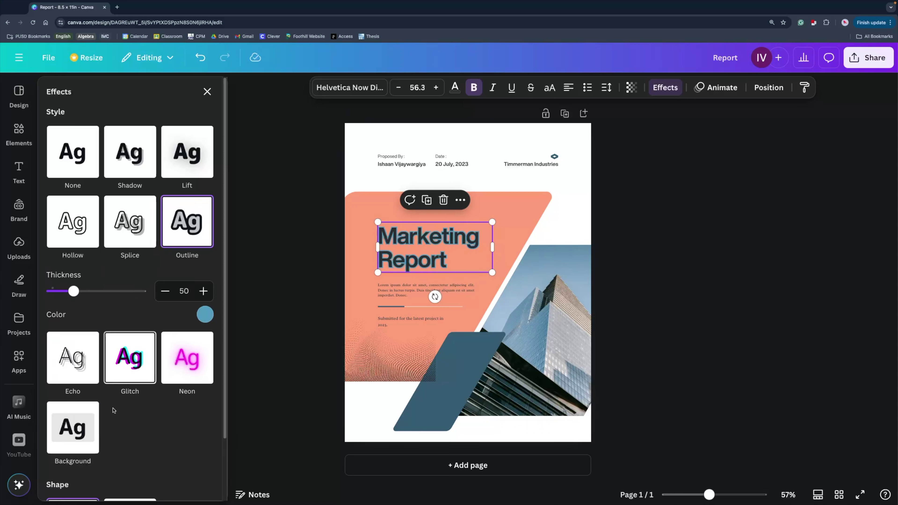
left_click(86, 446)
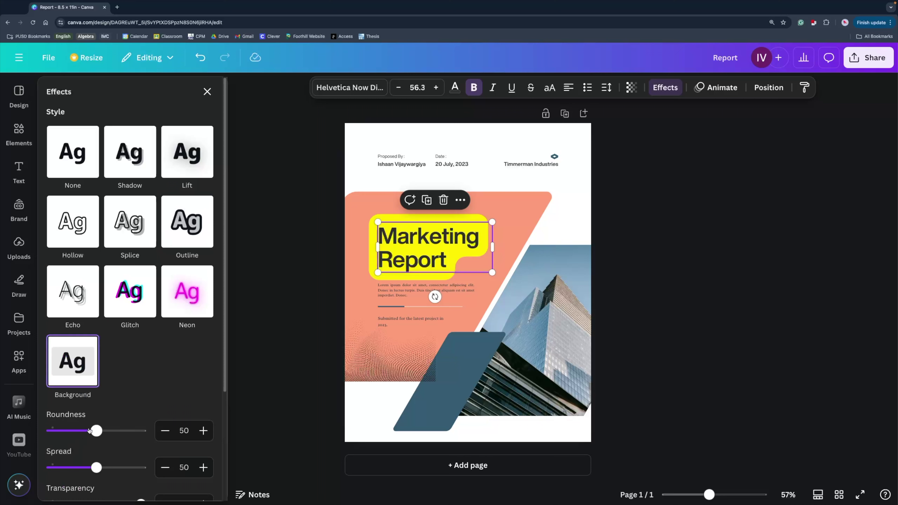
scroll(94, 433, "down", 4)
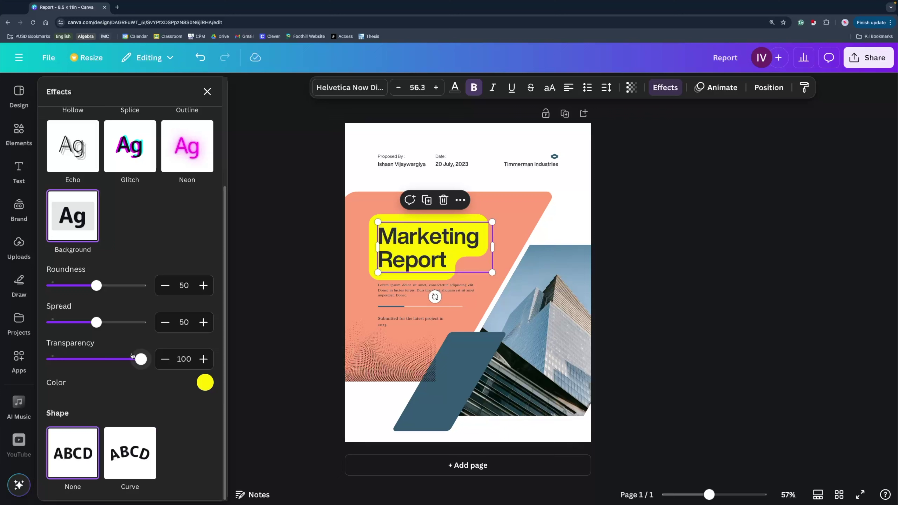
scroll(132, 356, "up", 4)
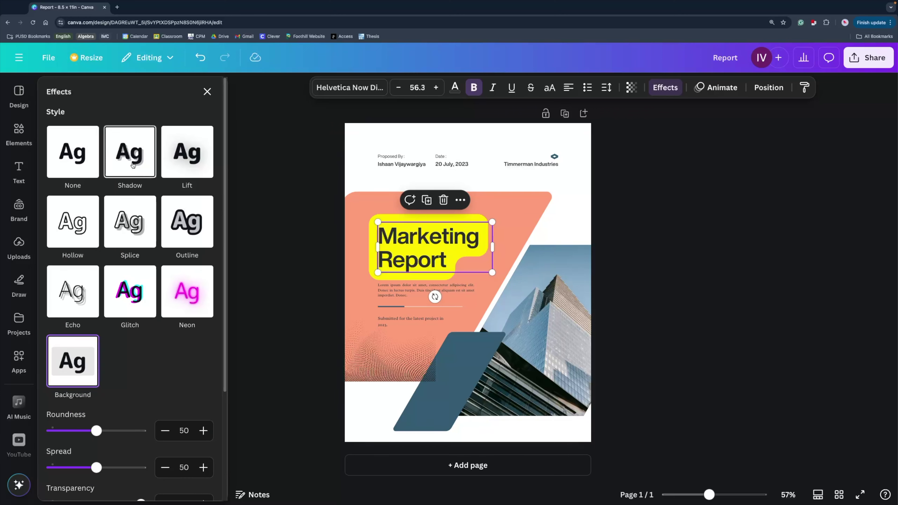
left_click(133, 165)
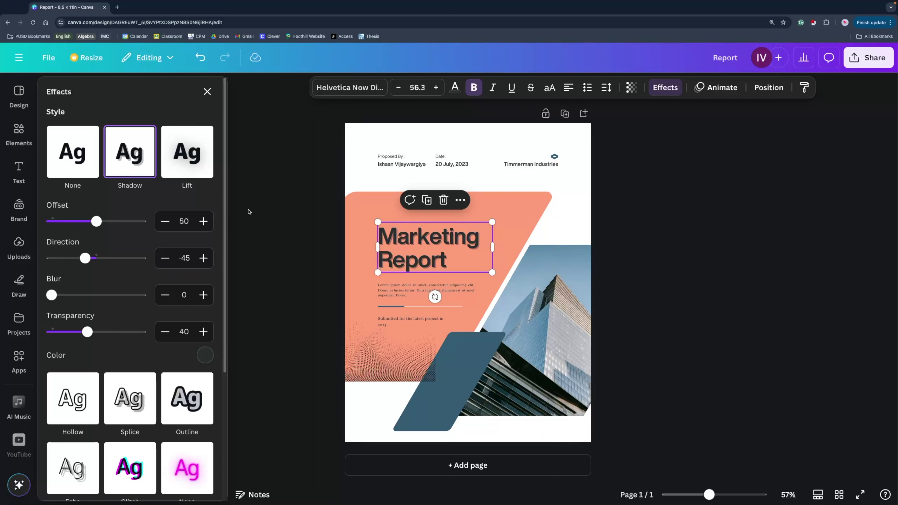
Send the lower-left dotted pattern one layer backward and view the page's layer list.
key("Escape")
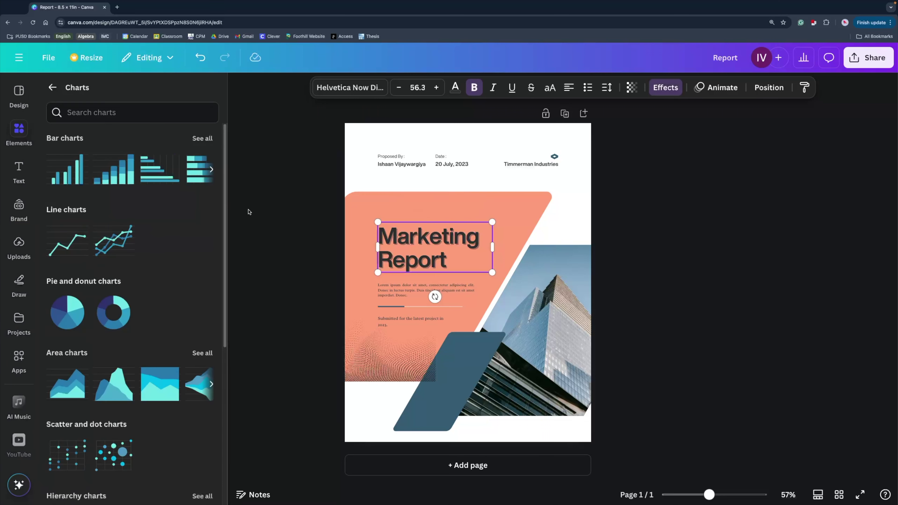
key("Escape")
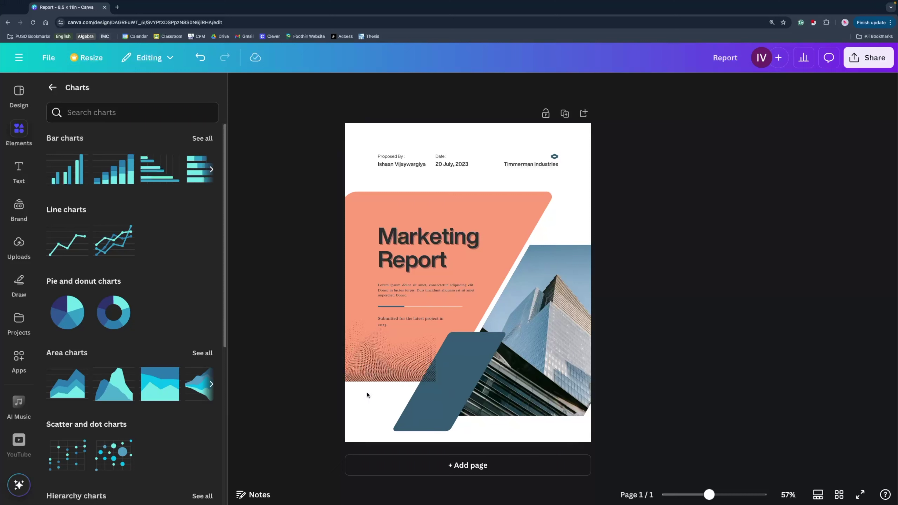
left_click(377, 370)
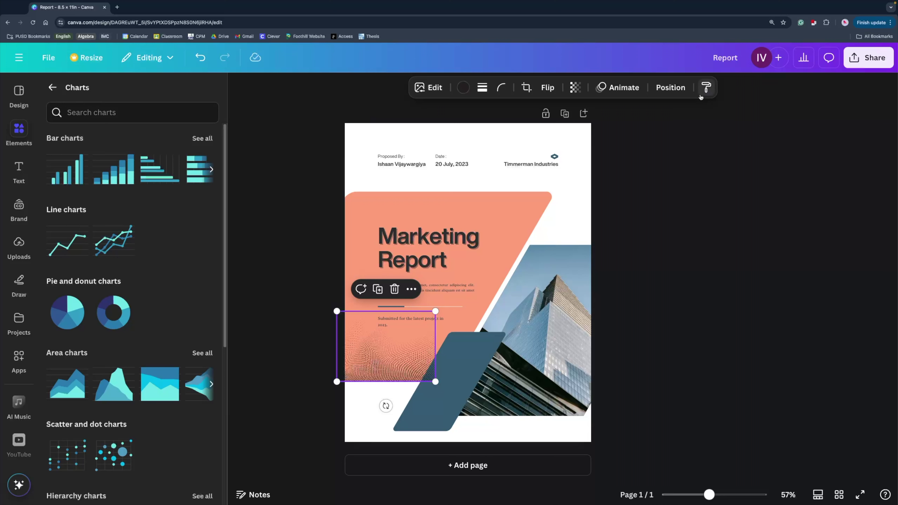
left_click(671, 87)
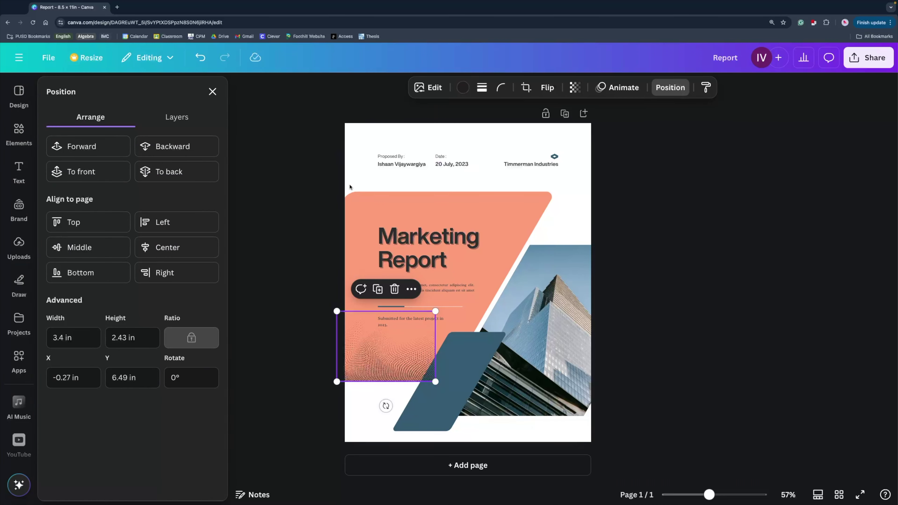
left_click(179, 151)
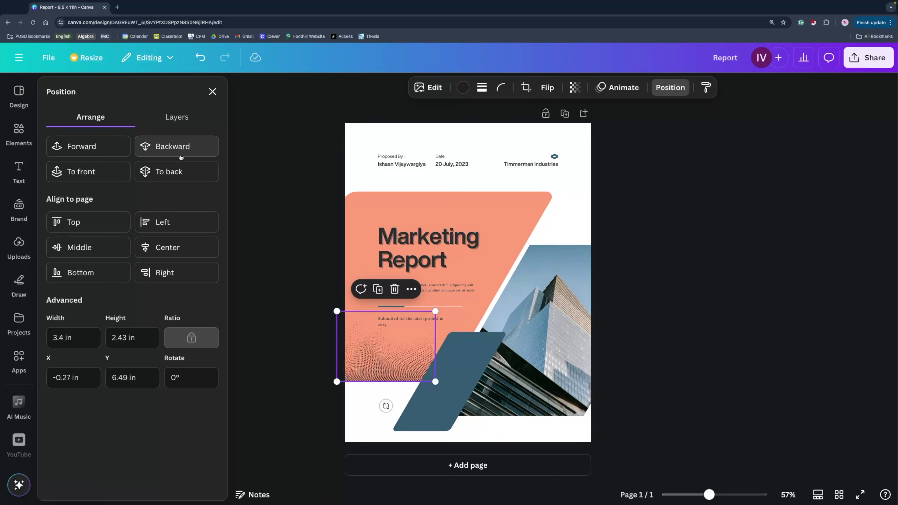
left_click(177, 119)
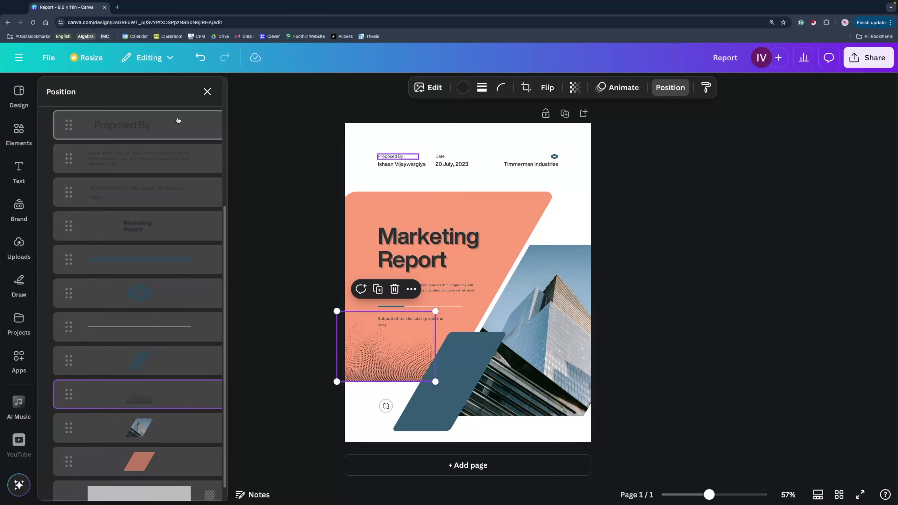
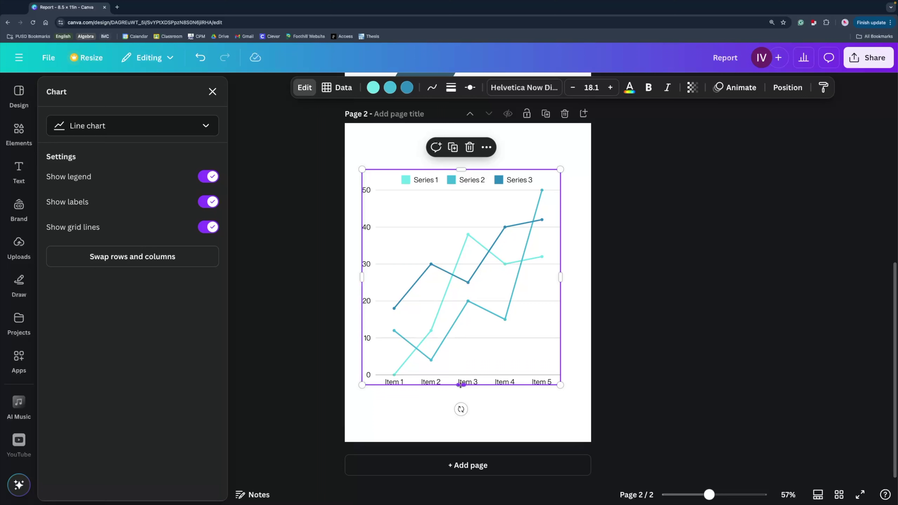
Shorten the page 2 line chart and recolour Series 1 to purple-blue #4A68DC with the eyedropper.
left_click_drag(460, 385, 461, 266)
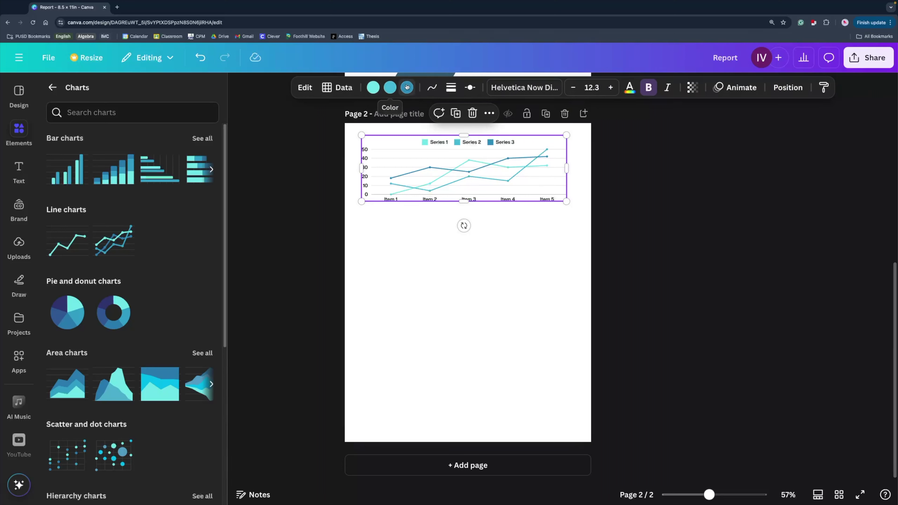
left_click(373, 87)
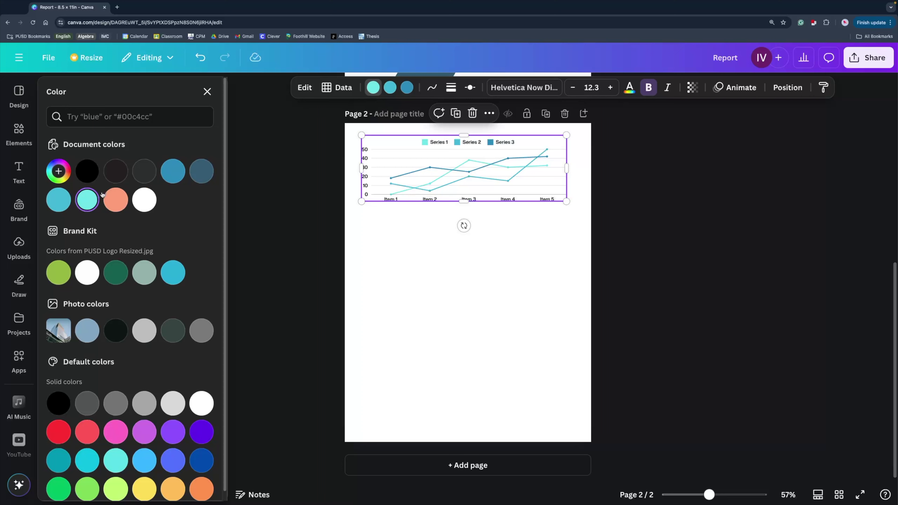
scroll(115, 272, "down", 1)
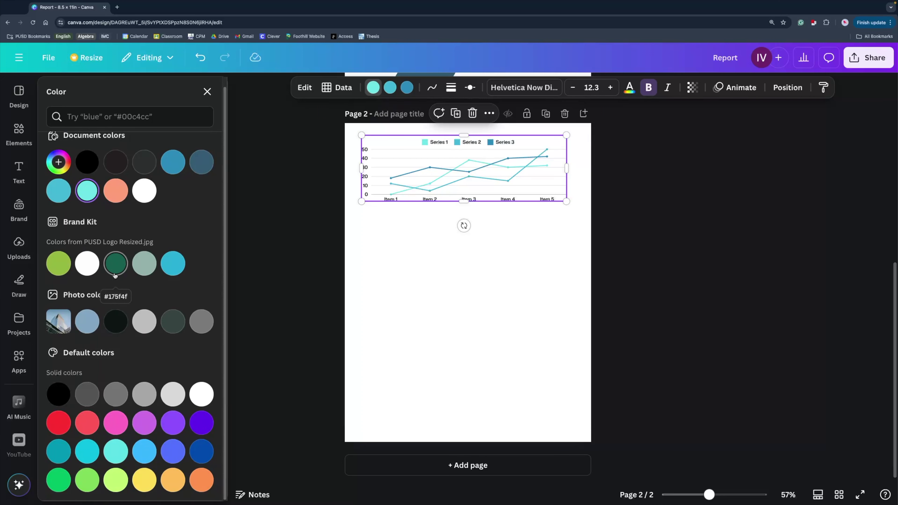
scroll(116, 276, "up", 1)
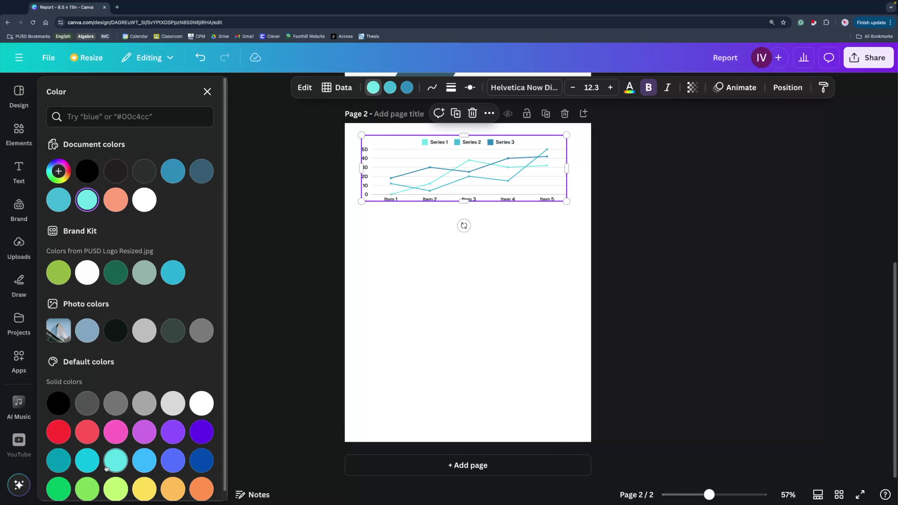
left_click(67, 174)
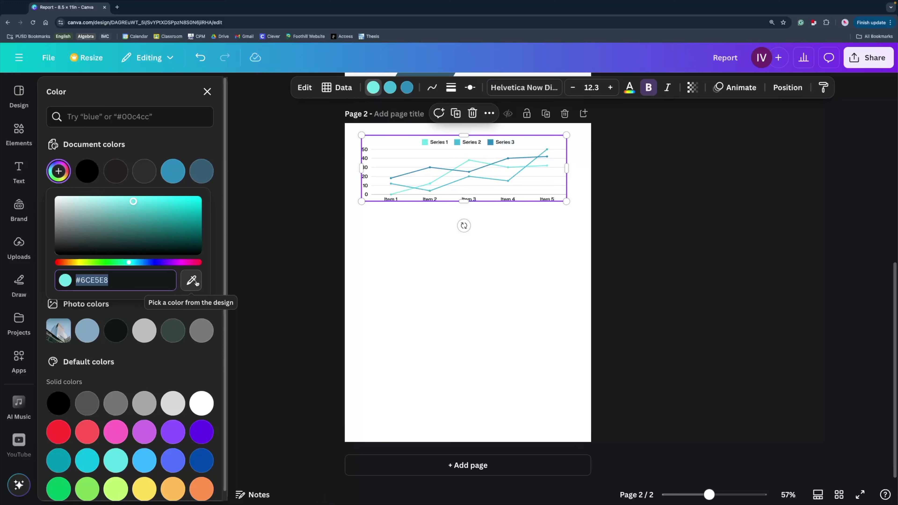
left_click(192, 281)
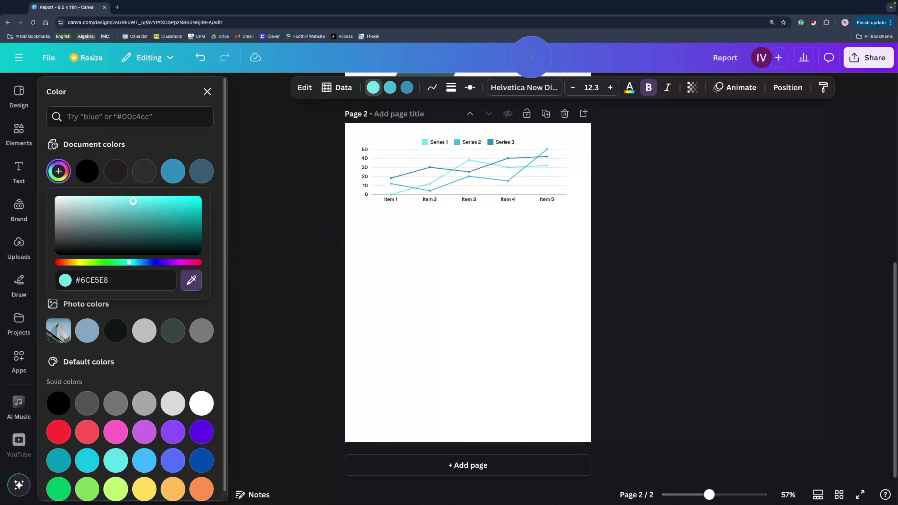
left_click(531, 57)
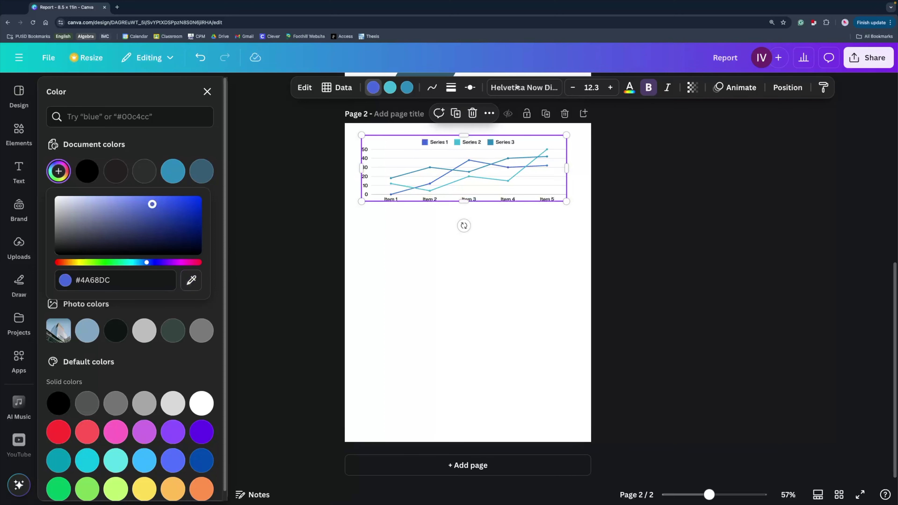
key("Escape")
left_click(318, 264)
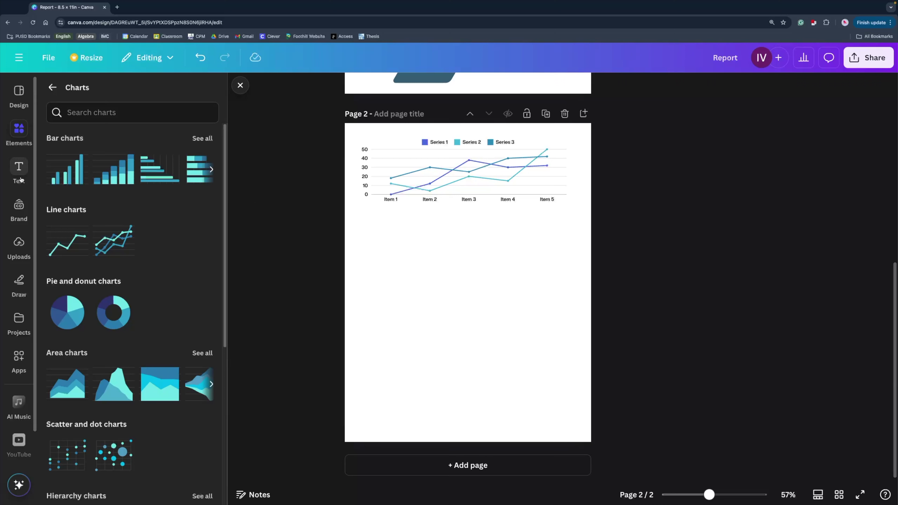
Browse down through the Text panel's font combinations for a heading layout.
left_click(20, 173)
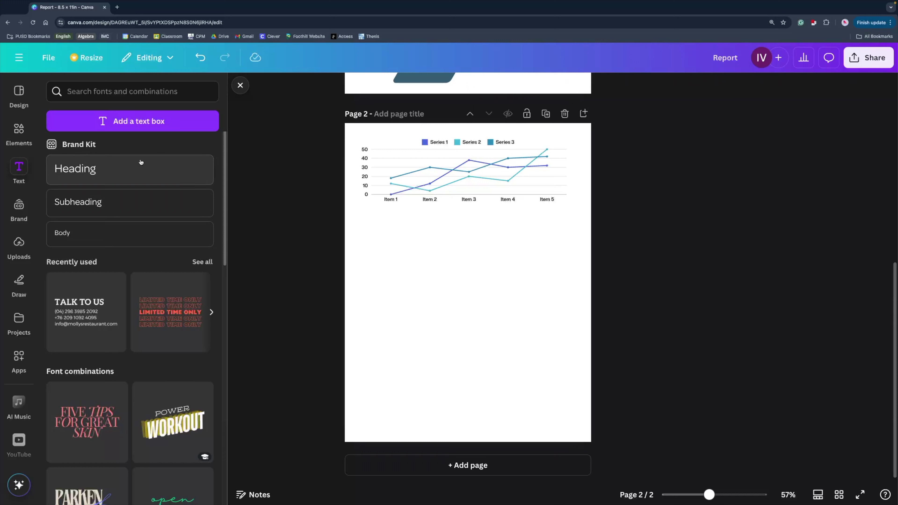
scroll(147, 255, "down", 3)
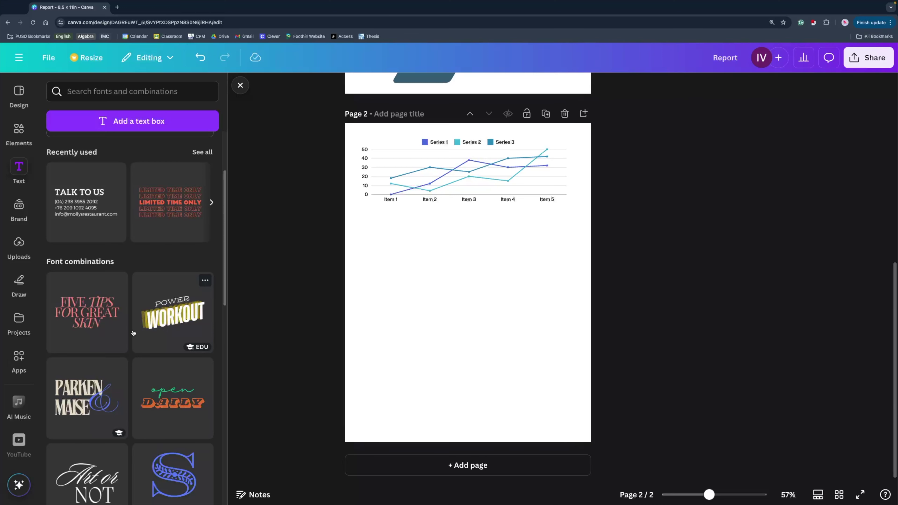
scroll(132, 332, "down", 15)
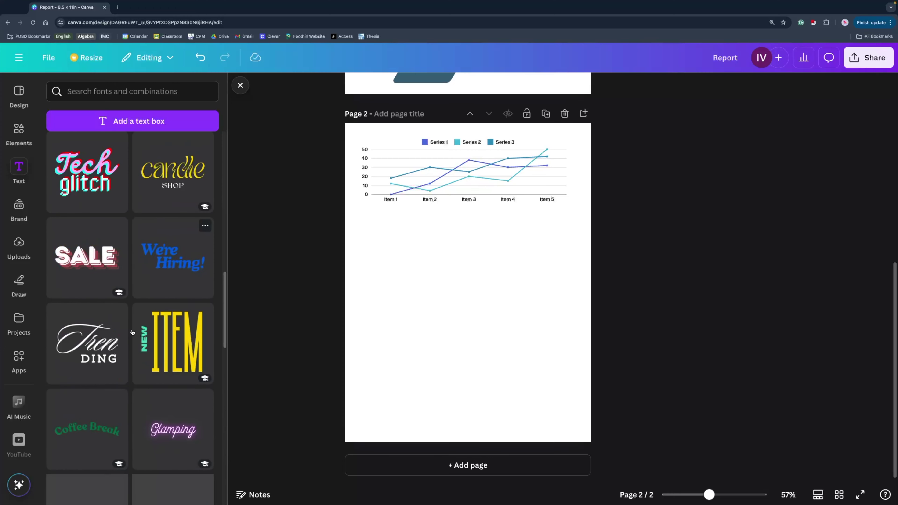
scroll(132, 332, "down", 15)
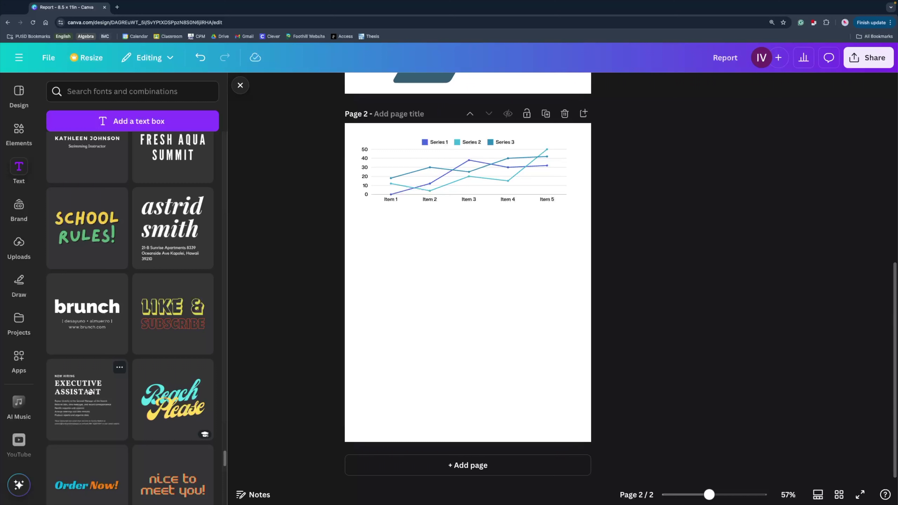
Add the Executive Assistant text layout below the chart, aligned and widened to the chart's width.
left_click(90, 391)
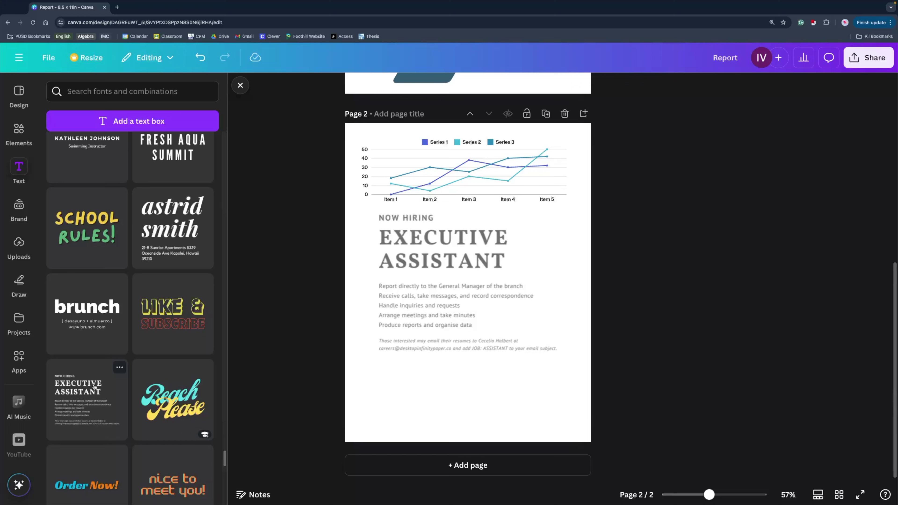
left_click_drag(443, 250, 429, 250)
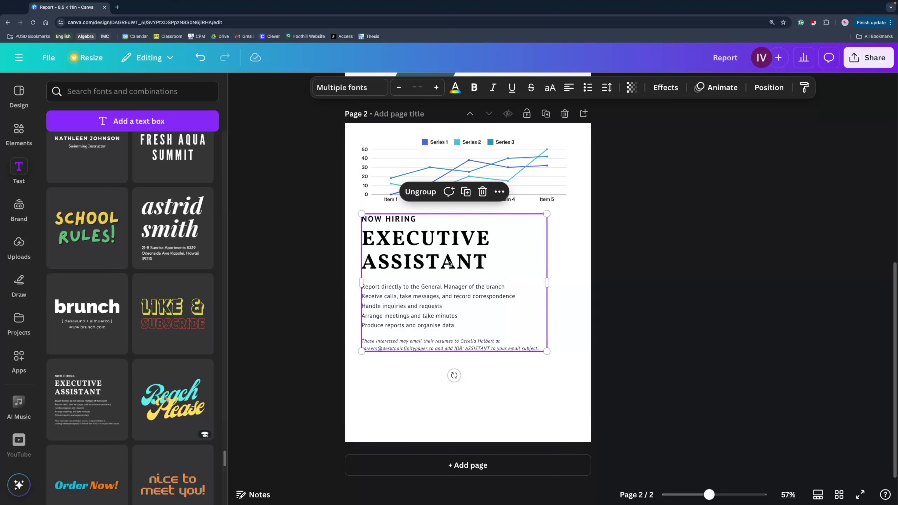
left_click_drag(547, 282, 569, 282)
left_click(633, 293)
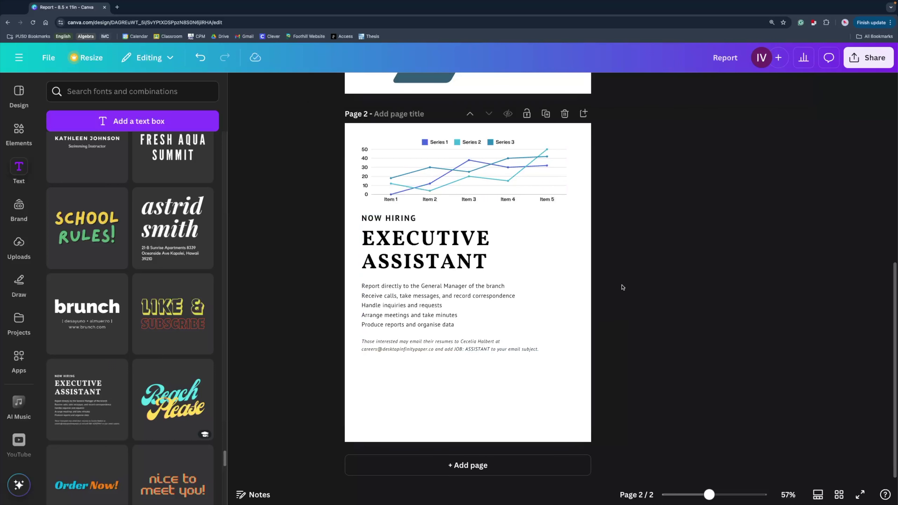
Set the EXECUTIVE ASSISTANT heading to Helvetica Now Display and delete the old heading text.
left_click(462, 255)
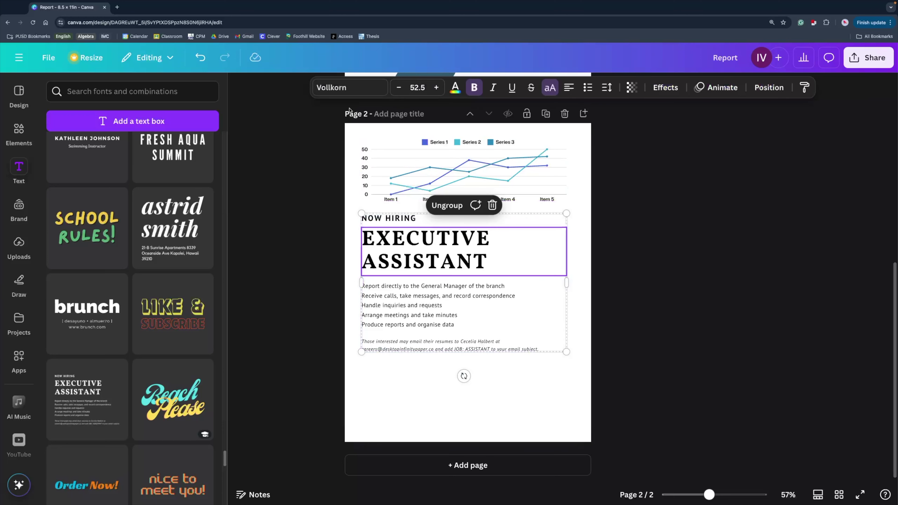
left_click(334, 87)
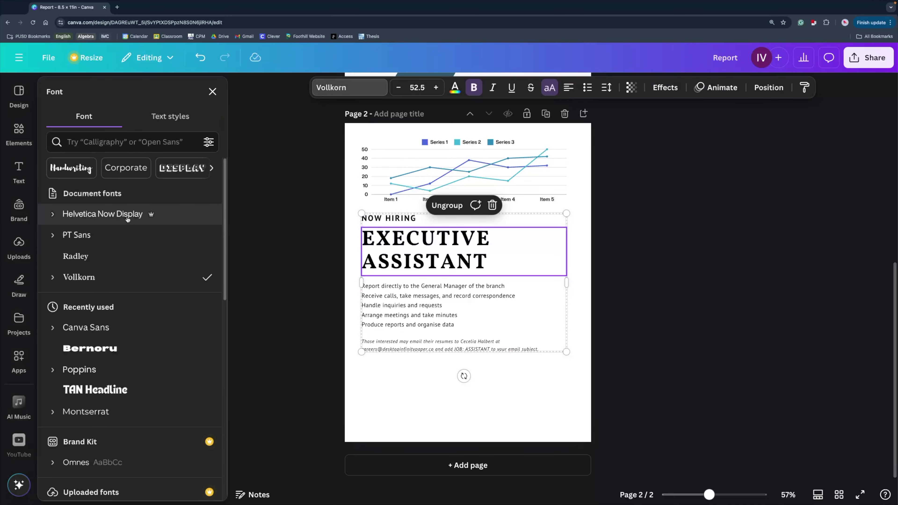
left_click(128, 214)
left_click(764, 307)
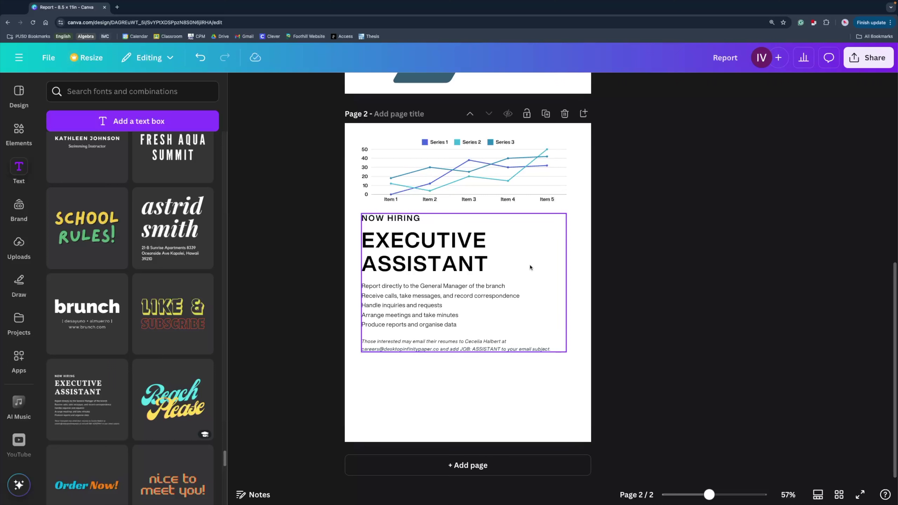
left_click(487, 263)
left_click(486, 262)
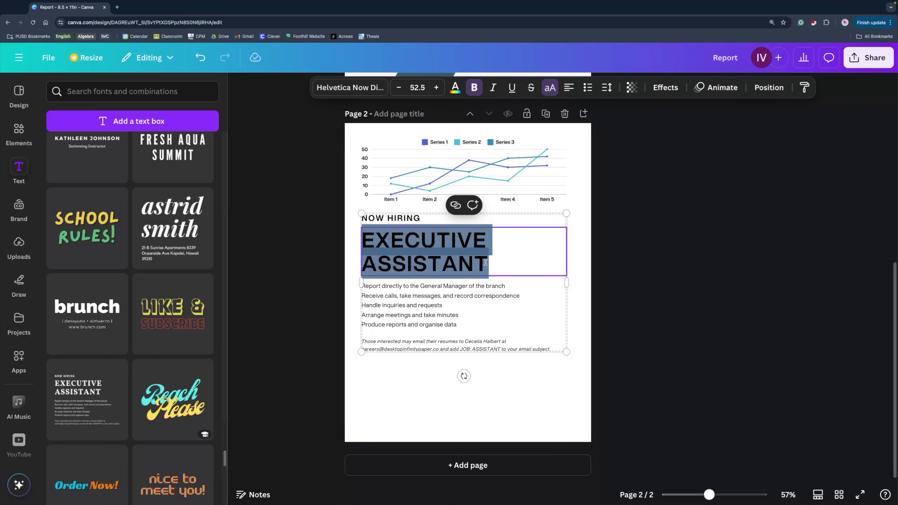
key("BackSpace")
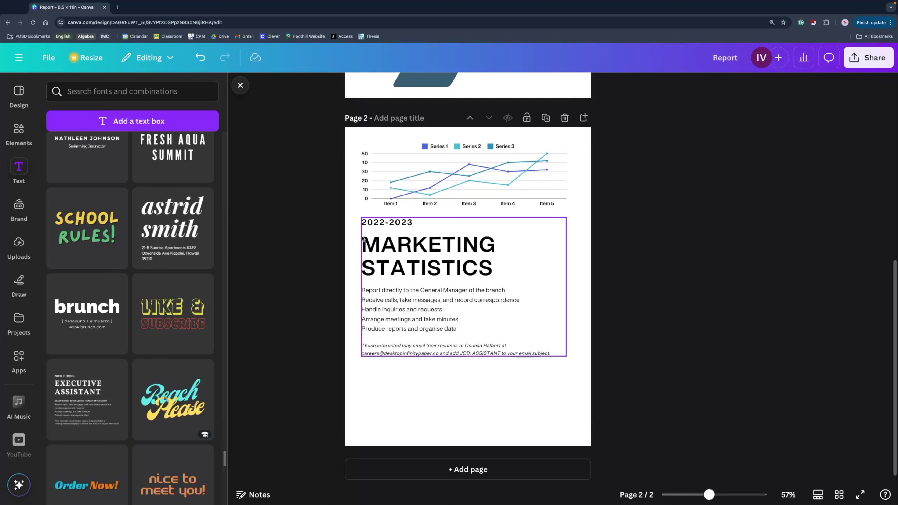
Browse the Elements panel's shapes, return to the main elements list and start an element search.
left_click(19, 130)
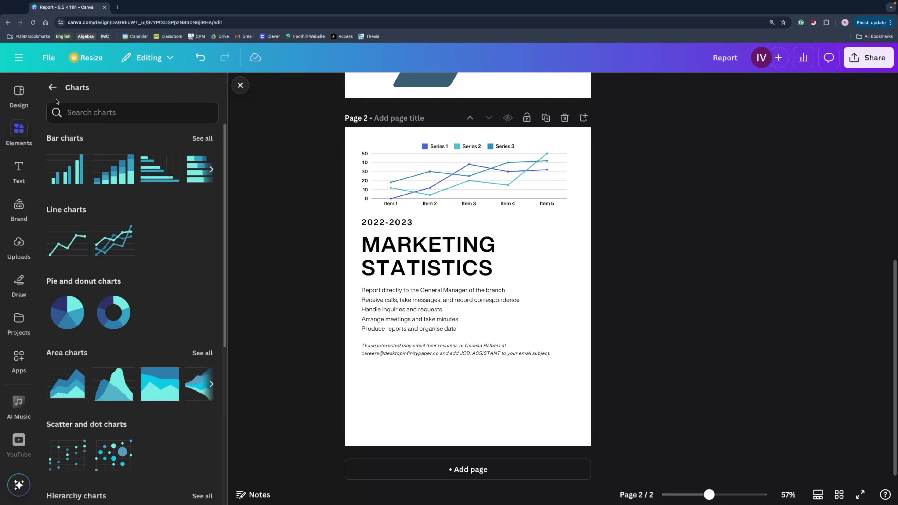
left_click(52, 88)
scroll(122, 244, "up", 10)
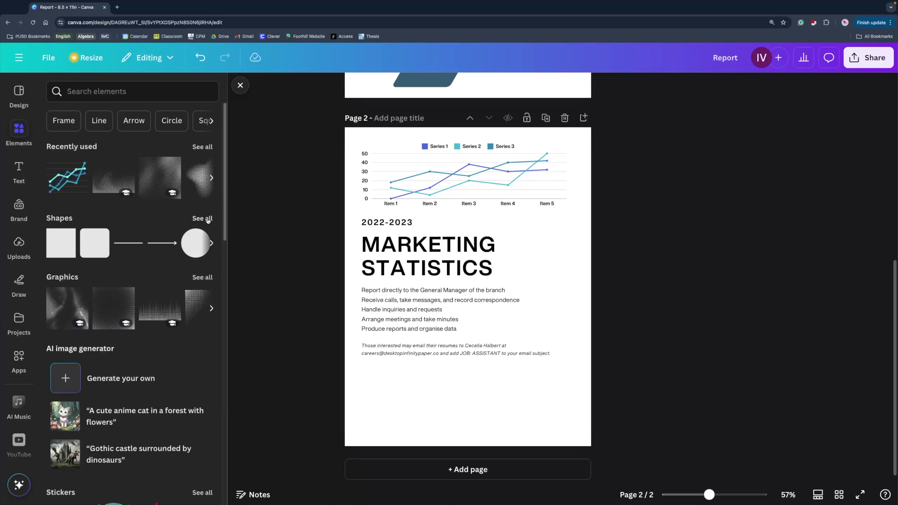
left_click(202, 218)
scroll(183, 279, "down", 3)
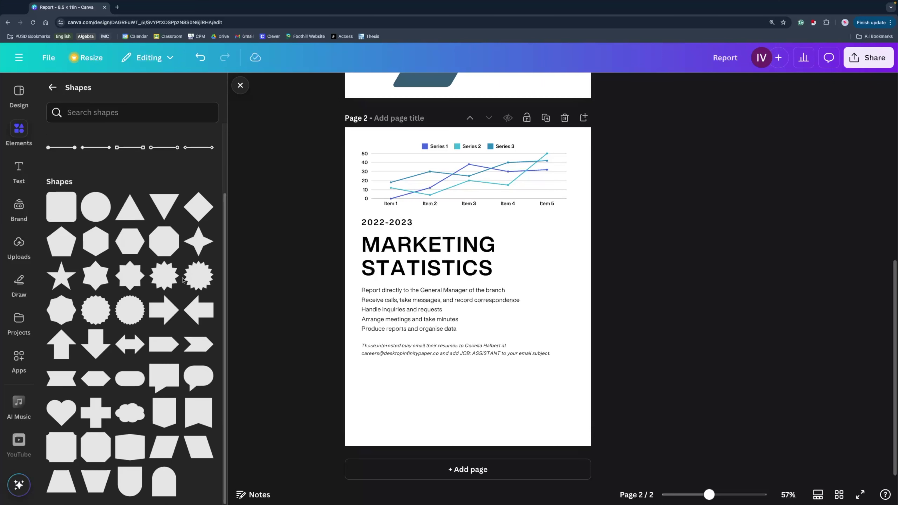
scroll(176, 296, "up", 2)
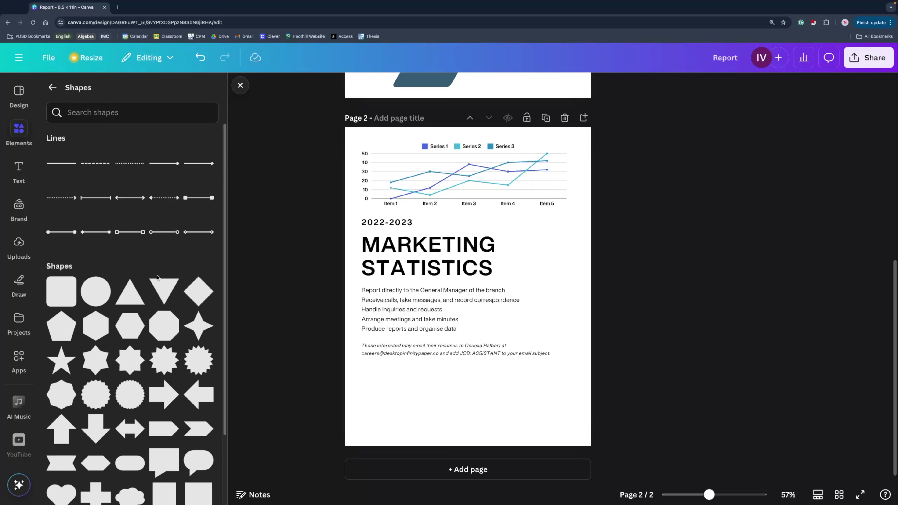
left_click(52, 87)
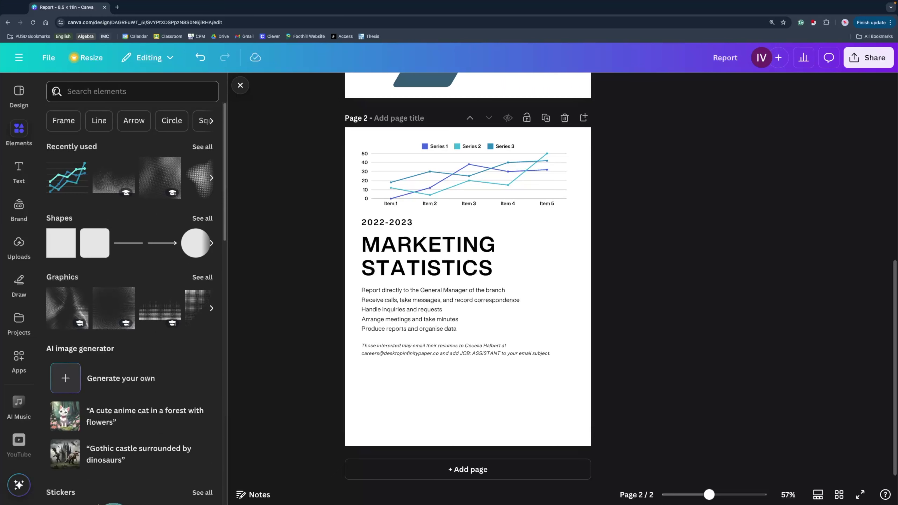
mouse_move(140, 192)
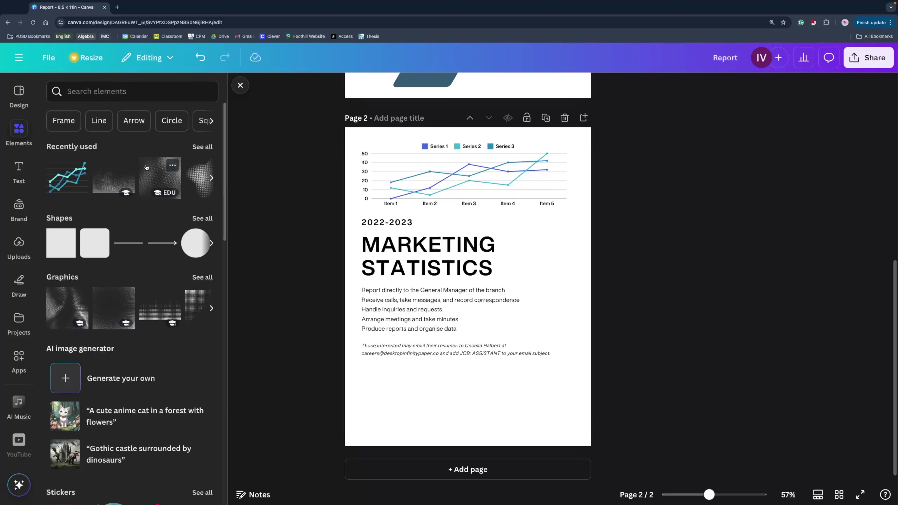
left_click(112, 92)
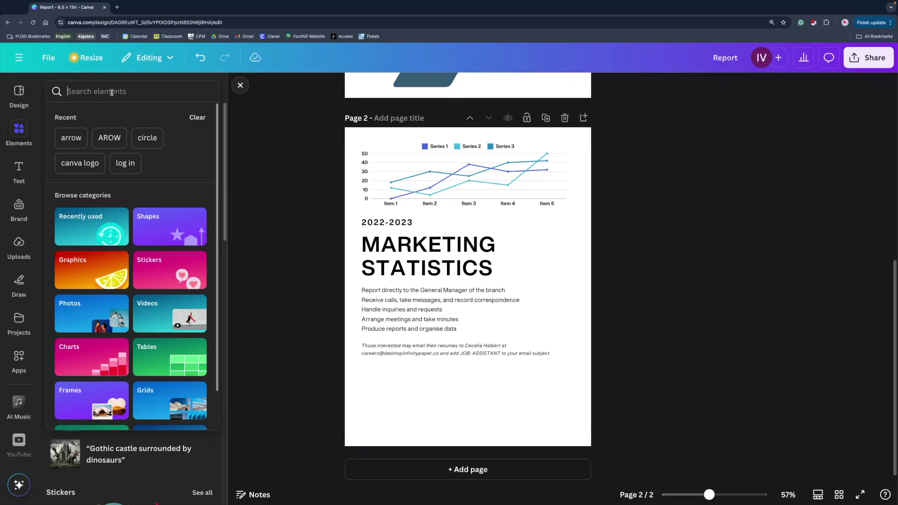
Search graphics for 'marketing' and add a shrunken megaphone-and-phone graphic beside the heading.
type("marketi")
left_click(148, 134)
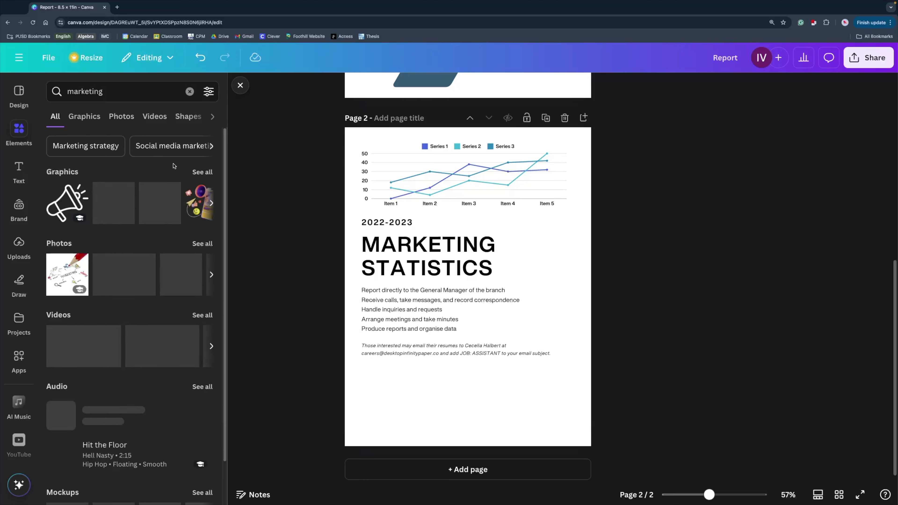
left_click(201, 172)
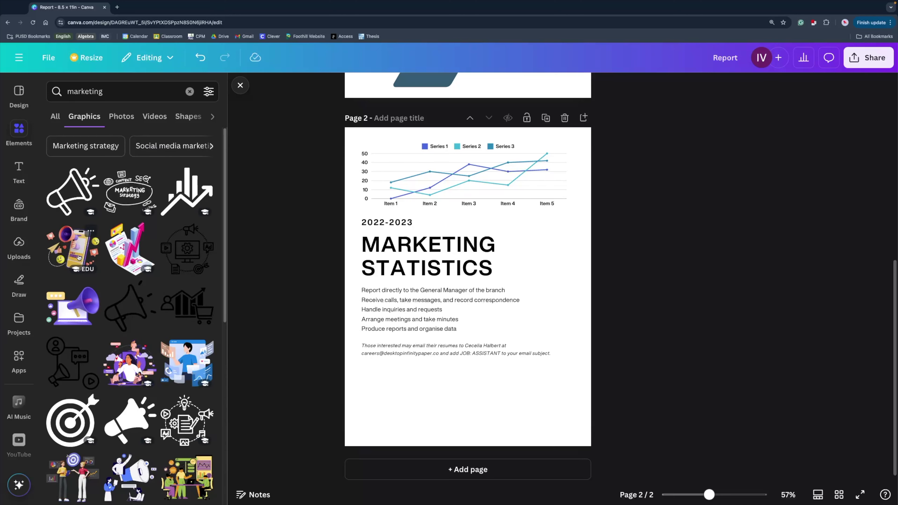
left_click(78, 257)
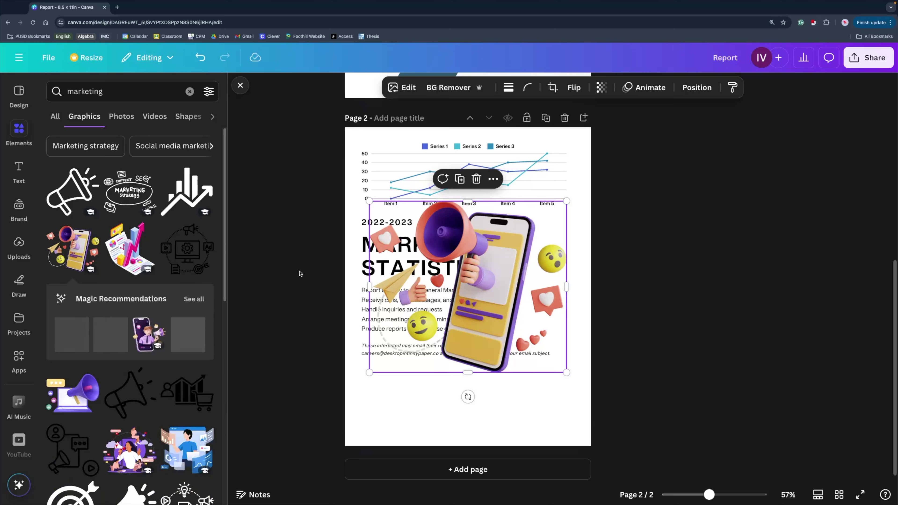
left_click_drag(373, 203, 505, 283)
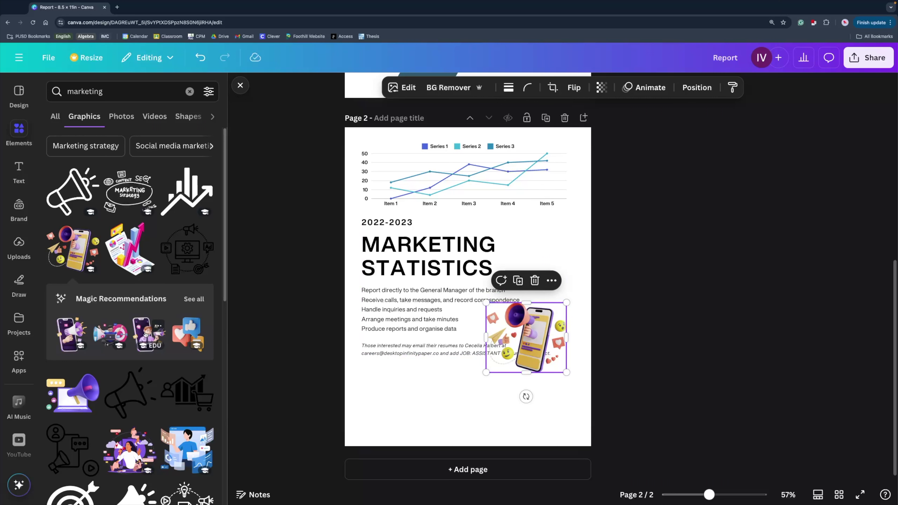
Add the man-with-megaphone graphic, shrink it into page 2's bottom-left, and clear the search.
left_click(145, 335)
left_click_drag(426, 279, 403, 332)
left_click_drag(541, 237, 414, 368)
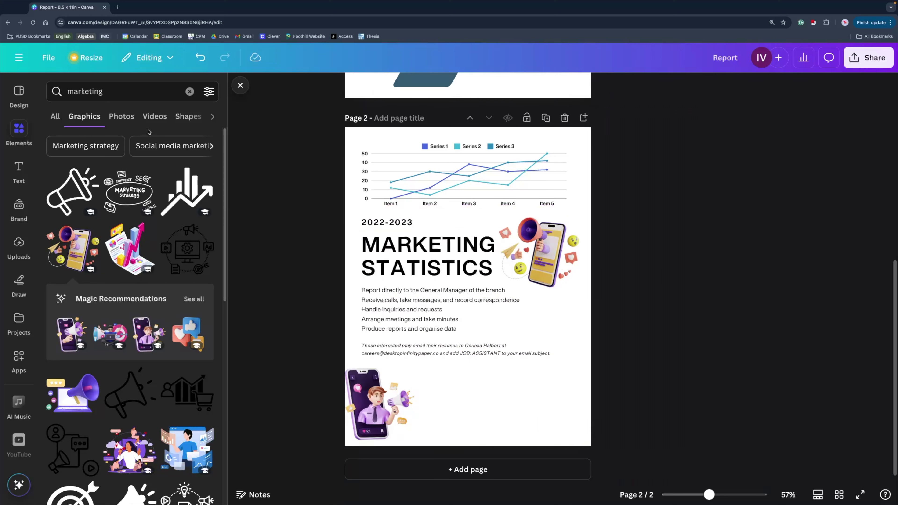
left_click(56, 116)
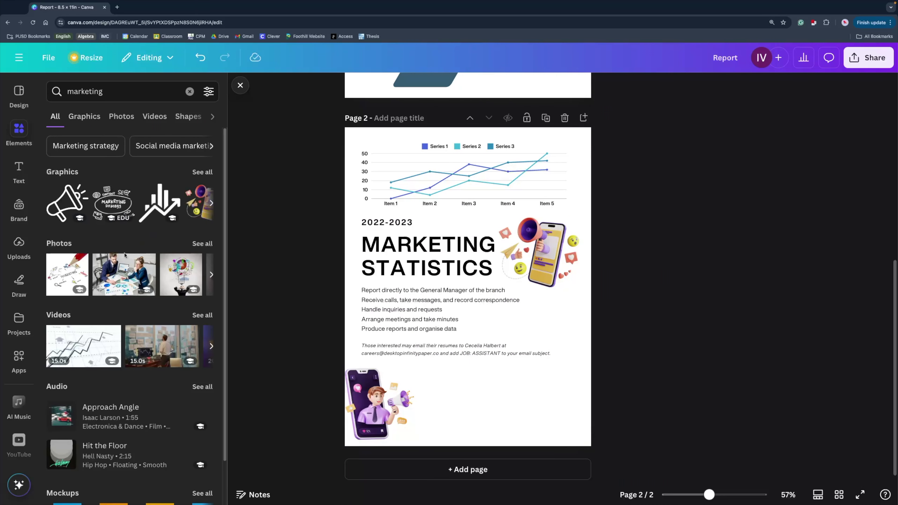
scroll(147, 286, "down", 2)
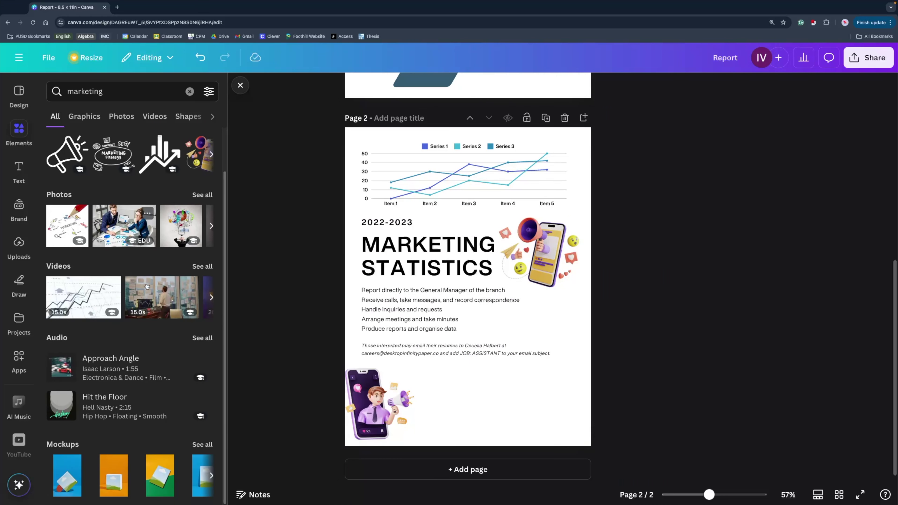
left_click(189, 91)
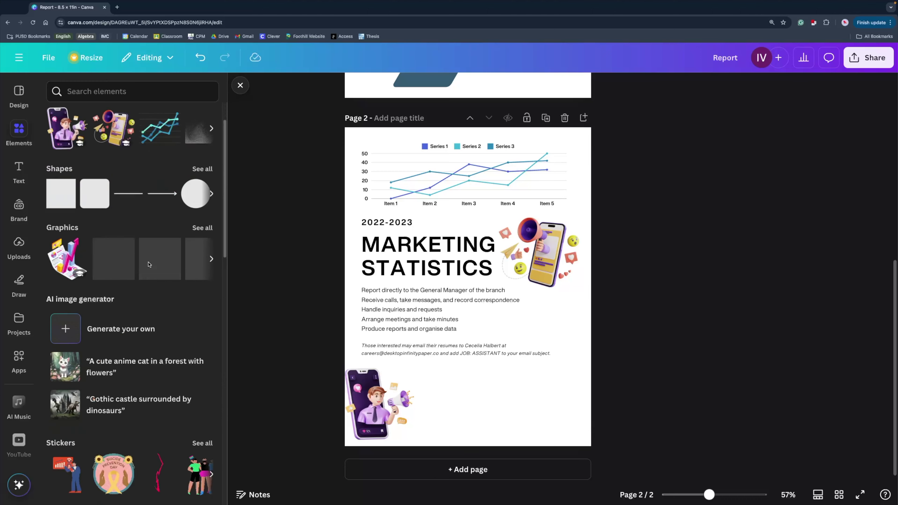
Place a widened blank grid table in page 2's lower-right area, then add a blank page 3.
scroll(148, 265, "down", 20)
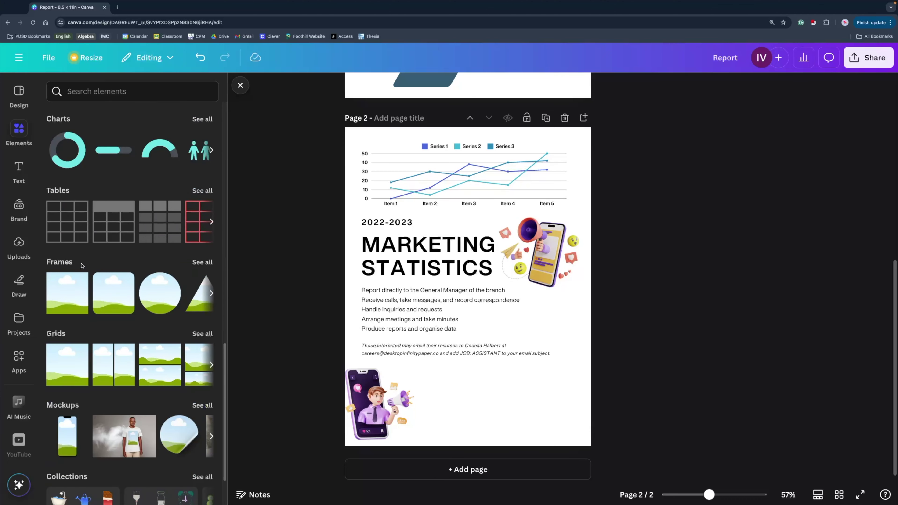
left_click(71, 233)
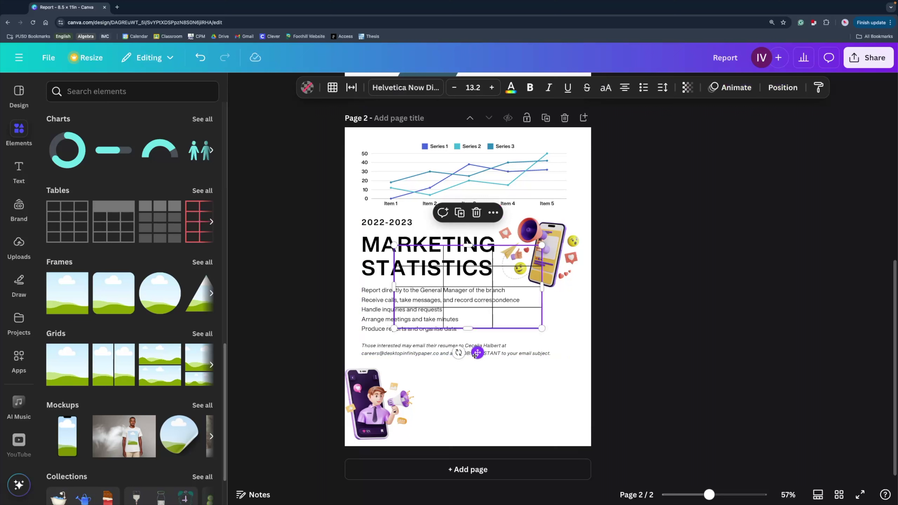
left_click_drag(476, 355, 496, 464)
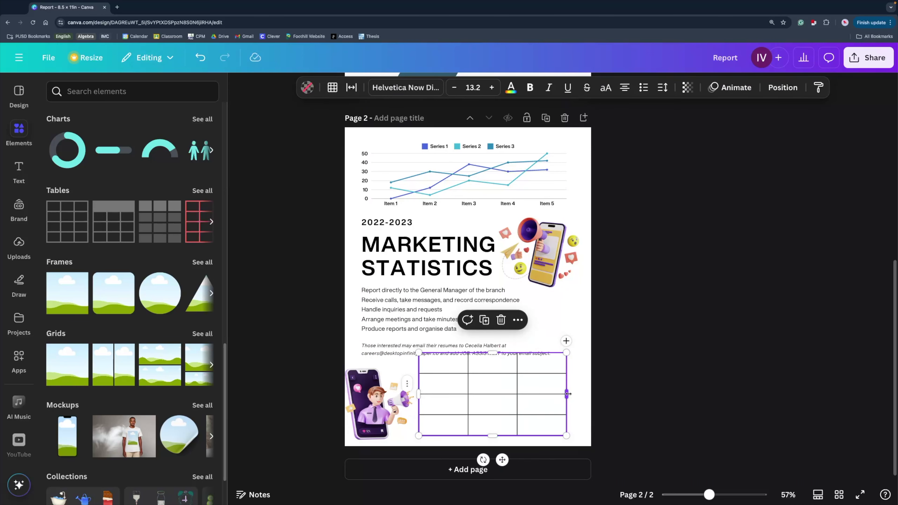
left_click_drag(568, 393, 576, 393)
left_click(676, 294)
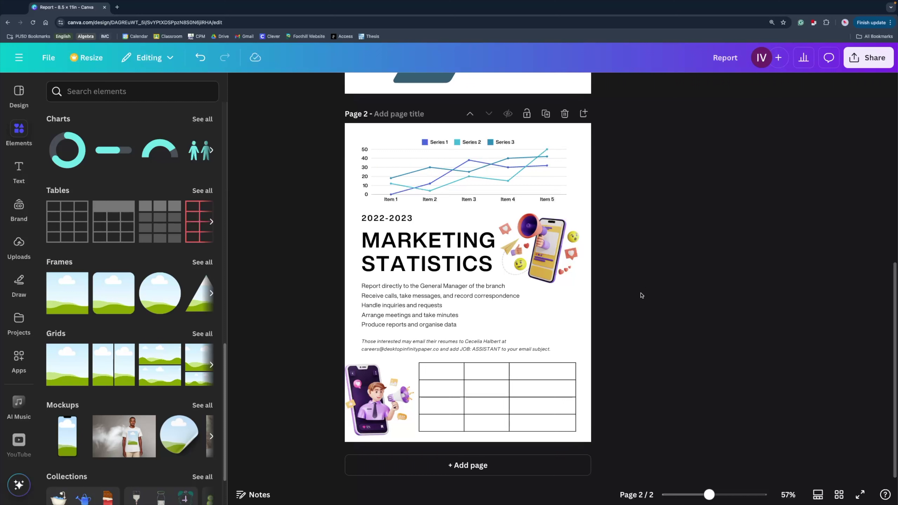
left_click(537, 467)
Search Photos for 'marketing' and add the overhead team-meeting photo to page 3.
scroll(123, 317, "down", 10)
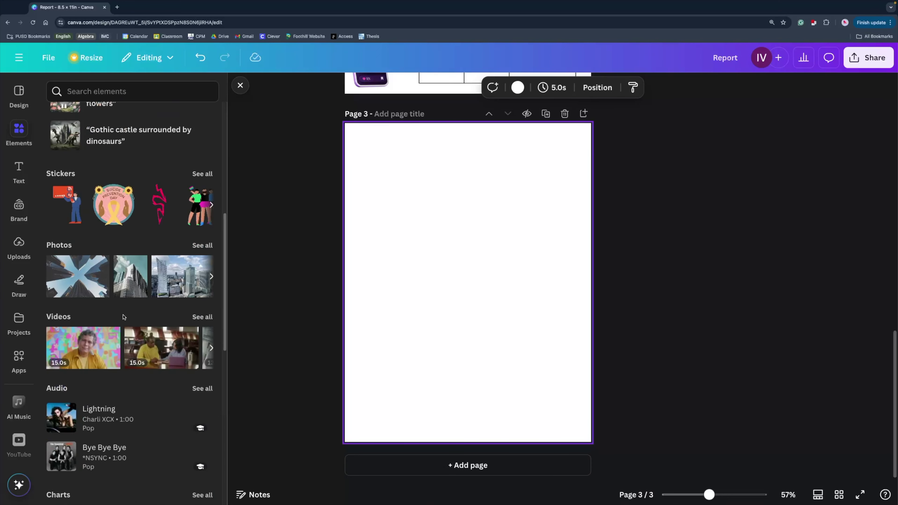
left_click(202, 245)
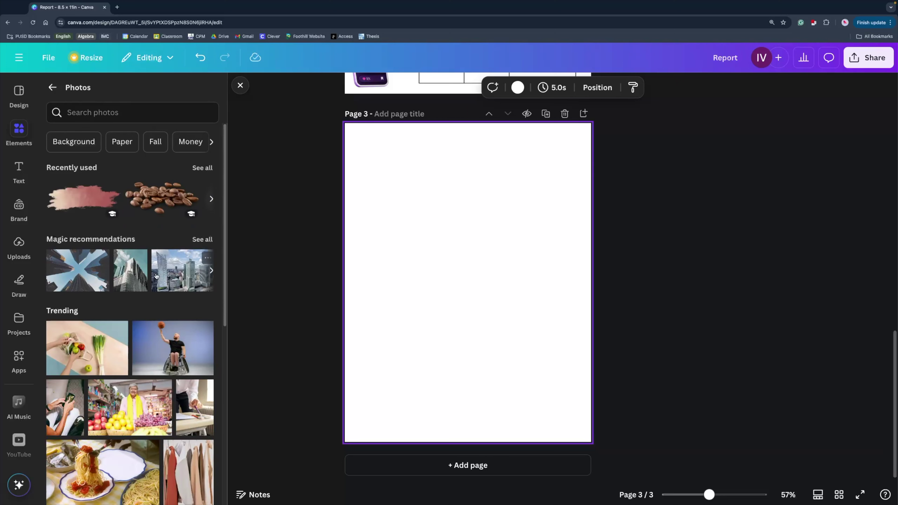
left_click(123, 118)
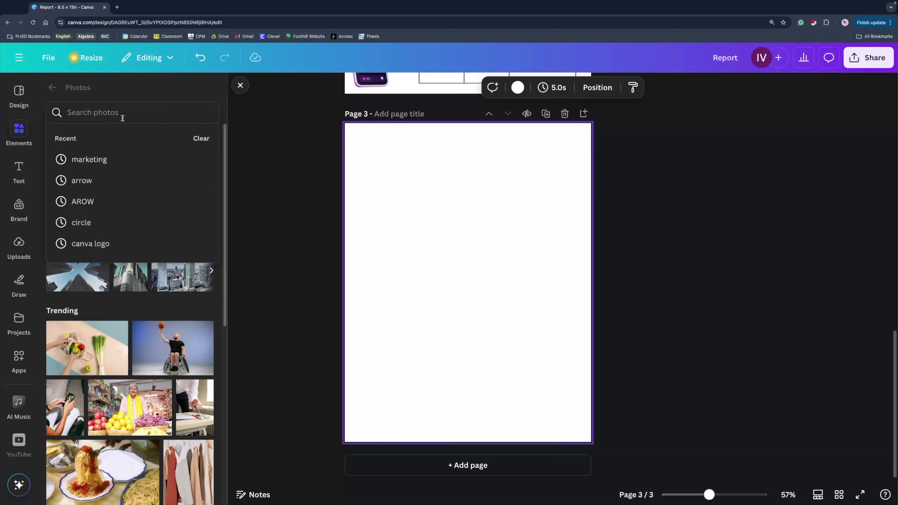
type("marketing")
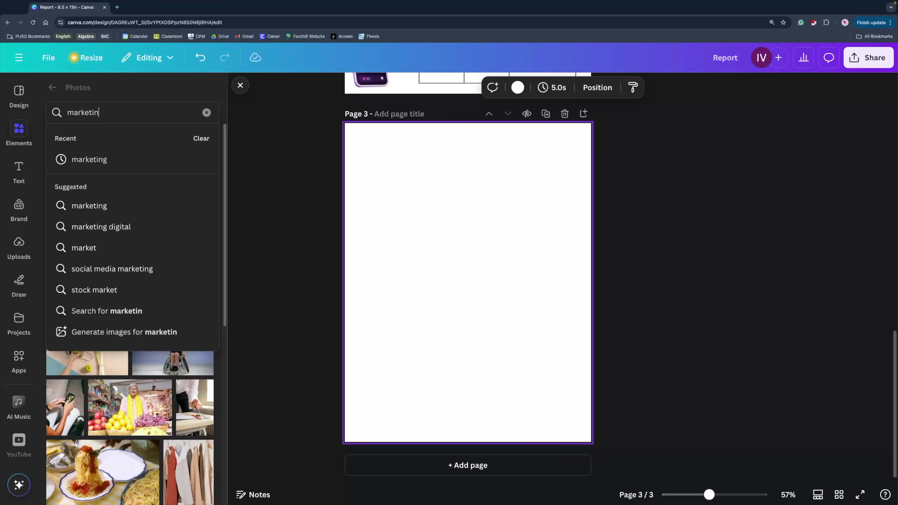
key("Return")
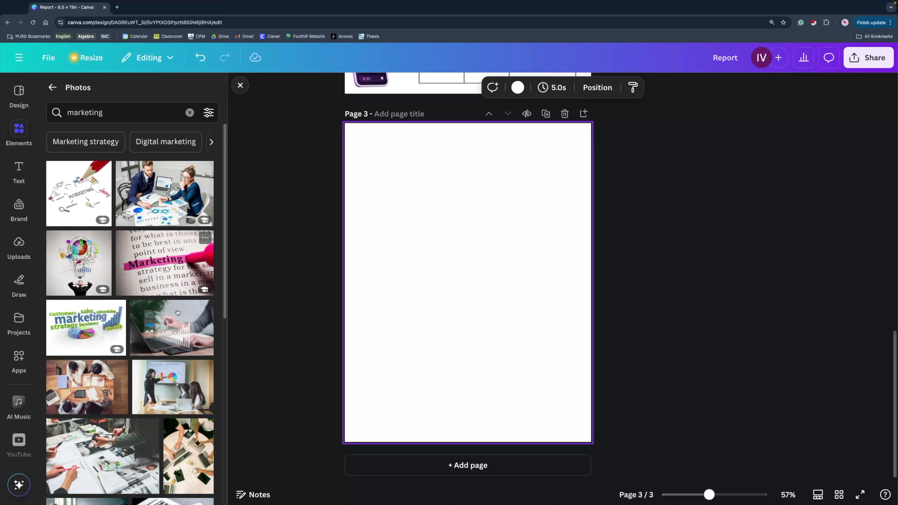
left_click(96, 389)
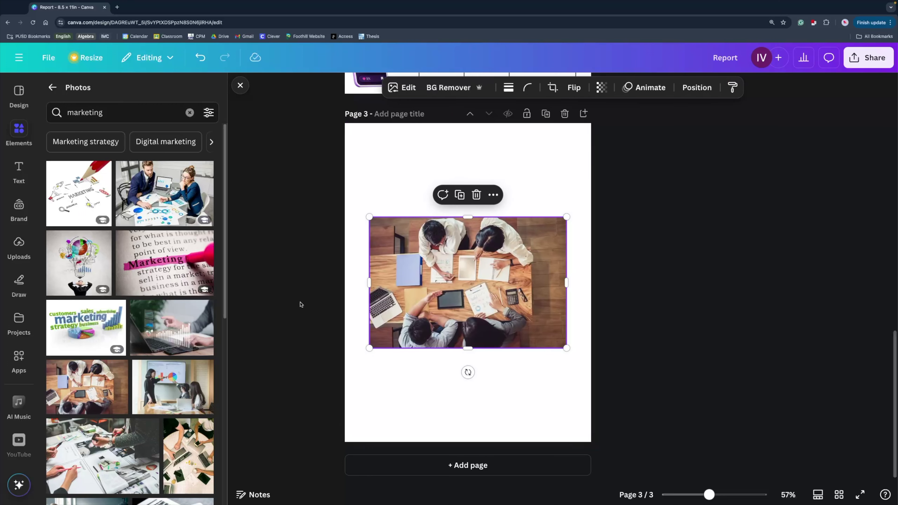
Move the team-meeting photo to page 3's top, stretch it full width and crop it shorter.
left_click_drag(400, 288, 377, 199)
left_click_drag(543, 186, 591, 187)
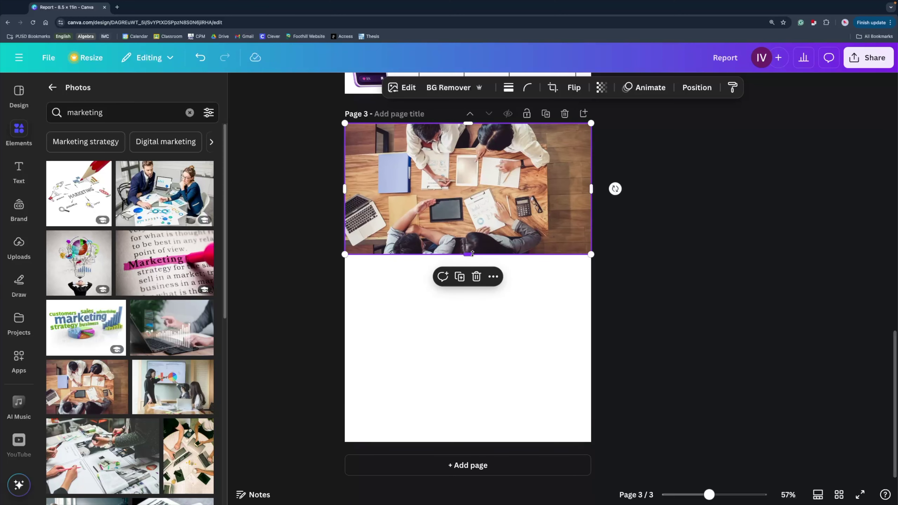
left_click_drag(470, 254, 475, 207)
left_click(662, 267)
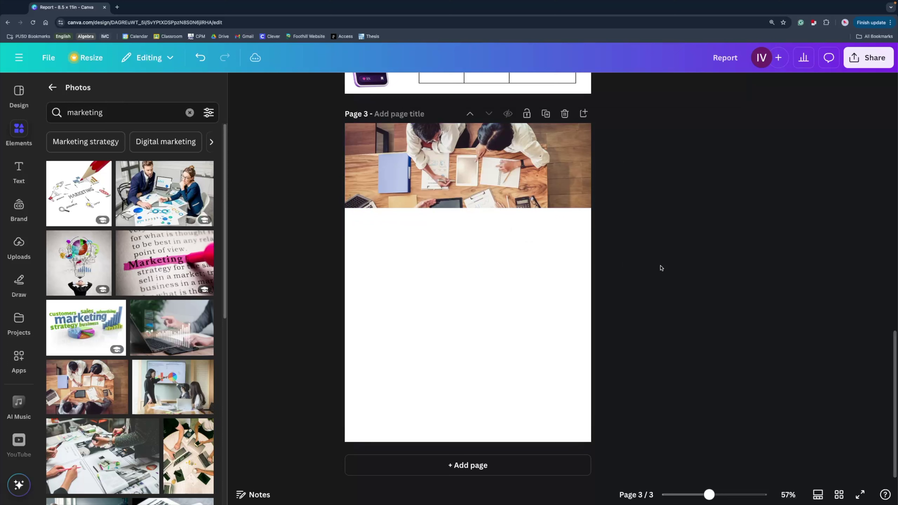
left_click(566, 184)
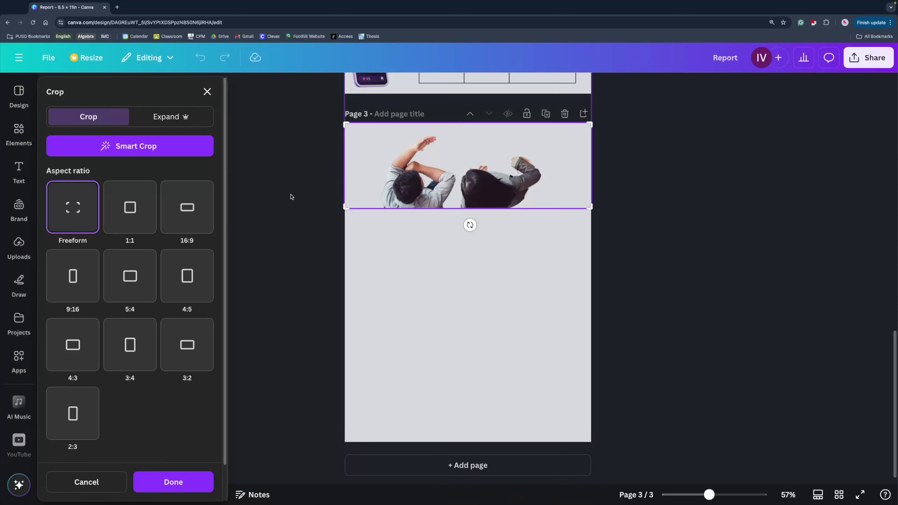
key("Escape")
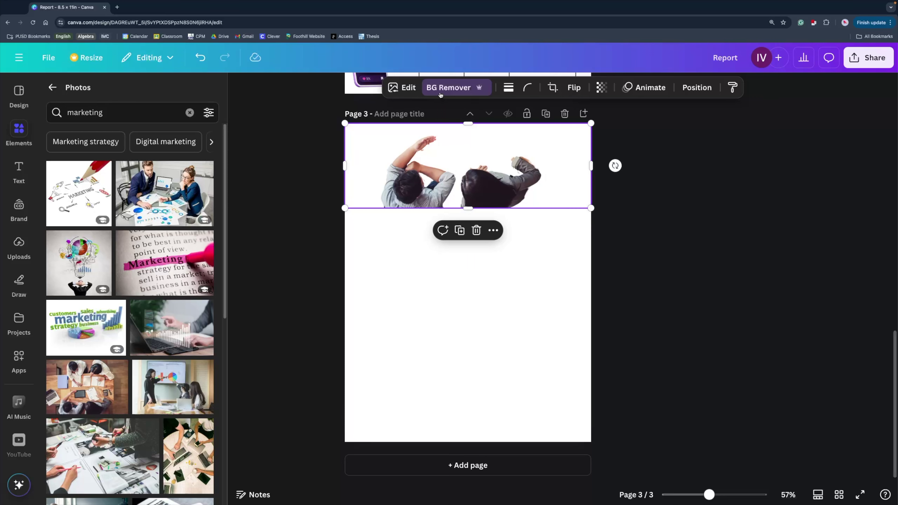
left_click(403, 88)
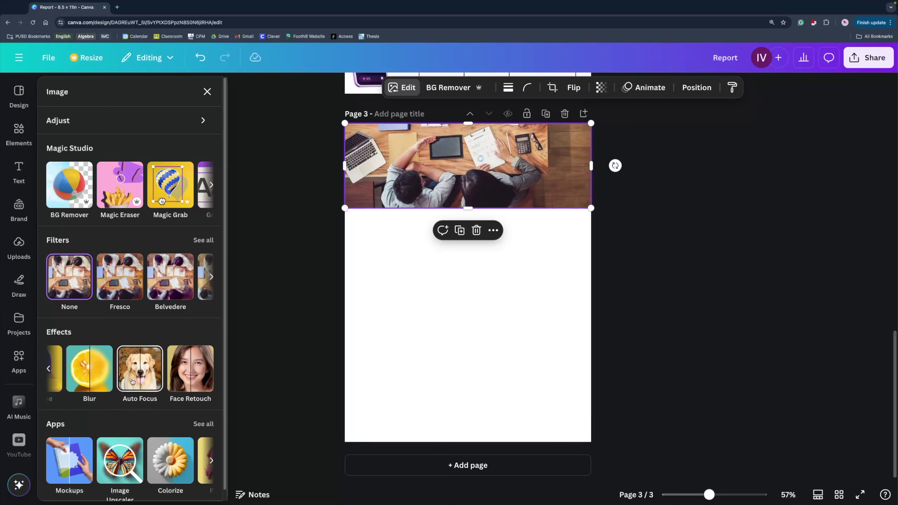
Apply Auto Focus to the photo with focus position 37 and blur intensity 26.
left_click(132, 381)
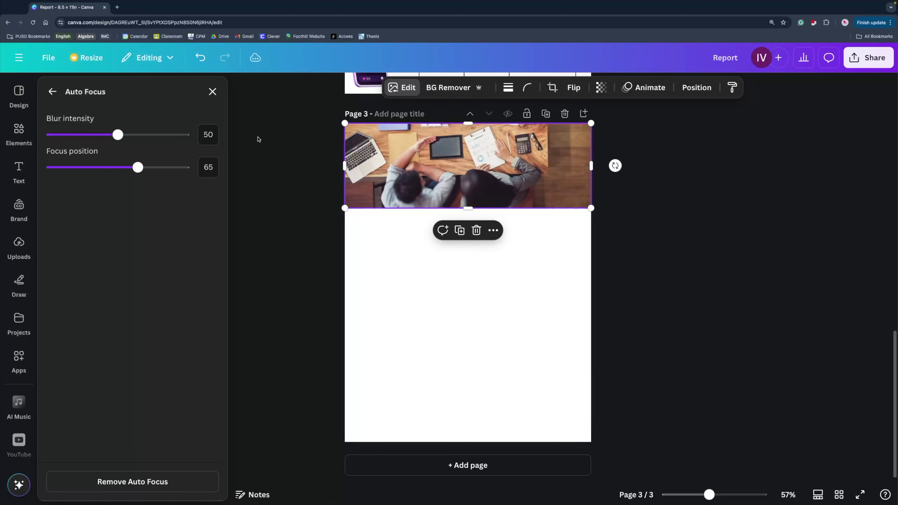
left_click_drag(129, 173, 100, 170)
left_click_drag(118, 135, 86, 134)
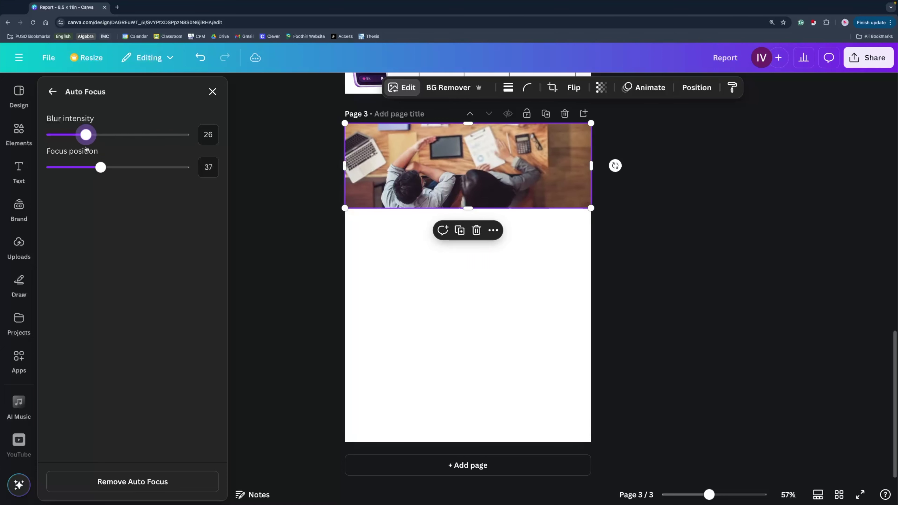
left_click(396, 95)
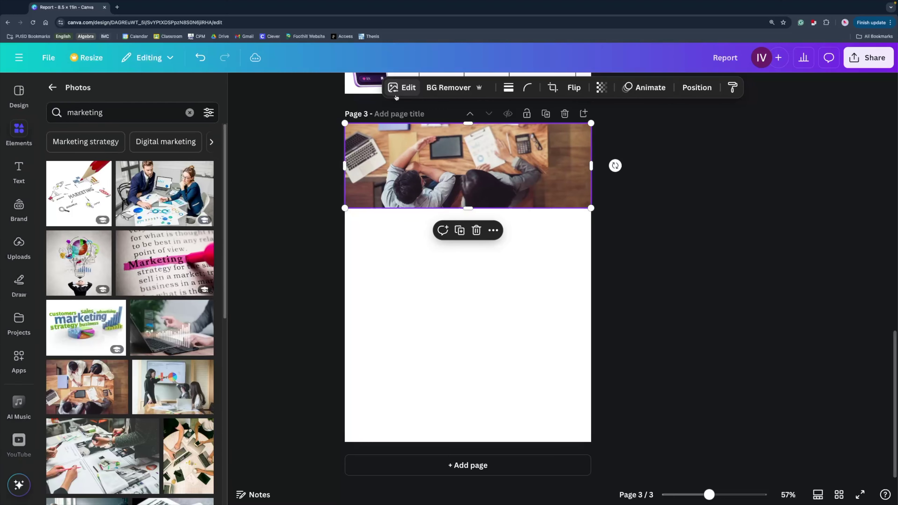
Reopen the photo's edit options and review the Magic Studio tools and Adjust sliders.
left_click(398, 93)
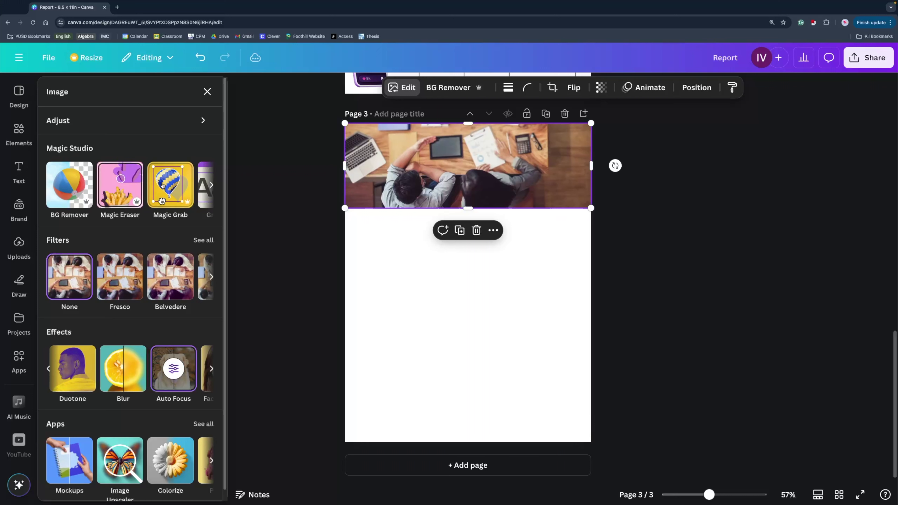
left_click(212, 185)
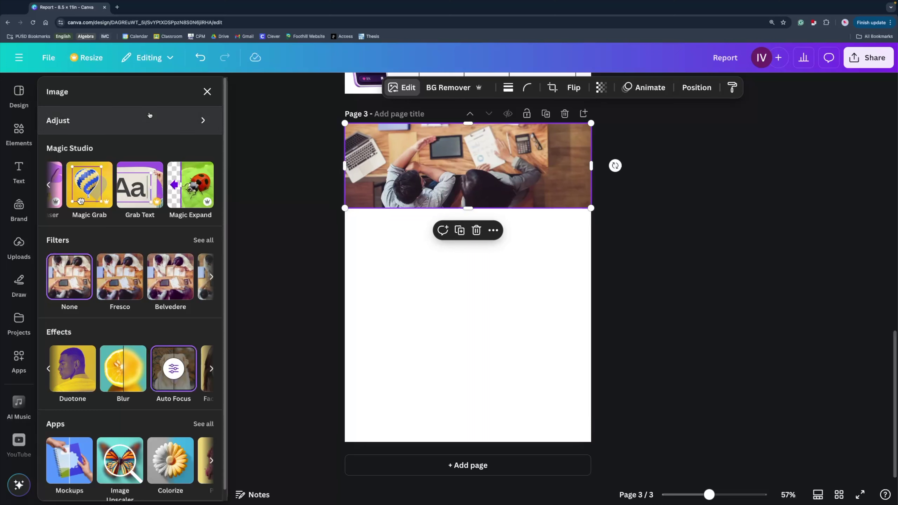
left_click(135, 123)
scroll(155, 342, "down", 7)
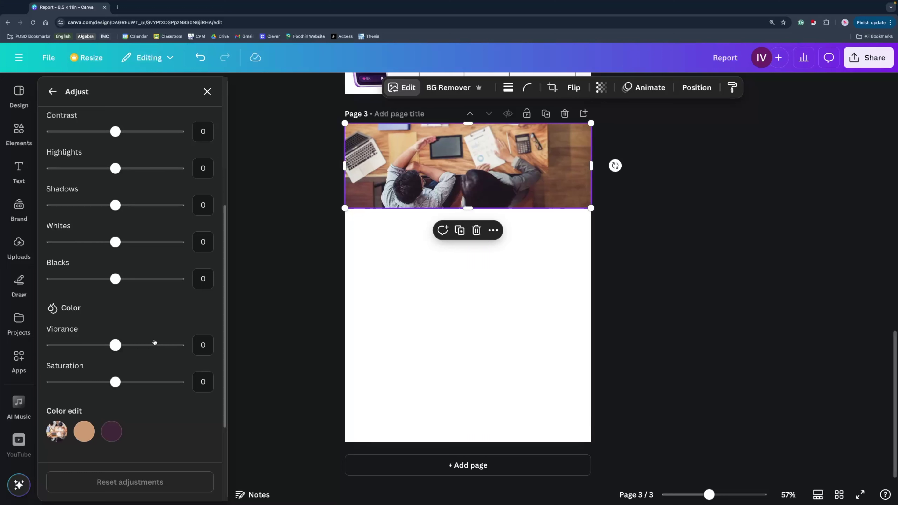
scroll(155, 342, "down", 3)
scroll(155, 341, "up", 10)
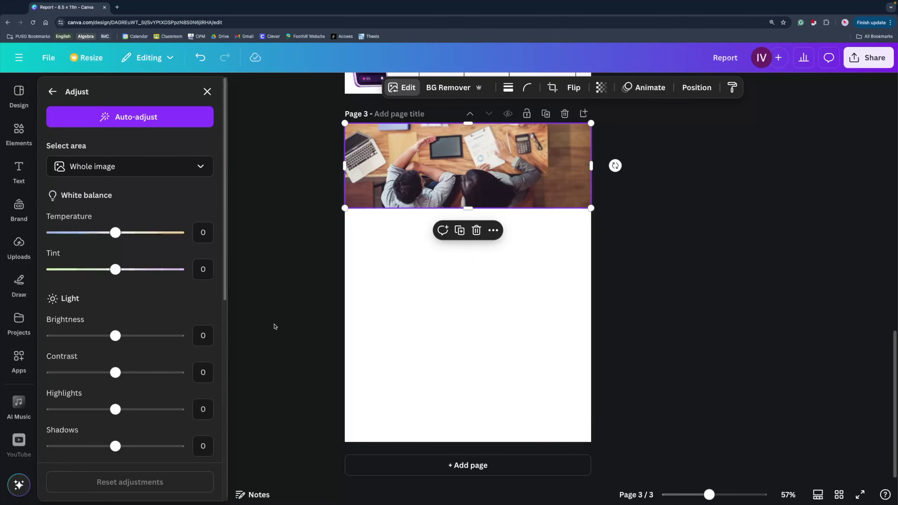
left_click(53, 92)
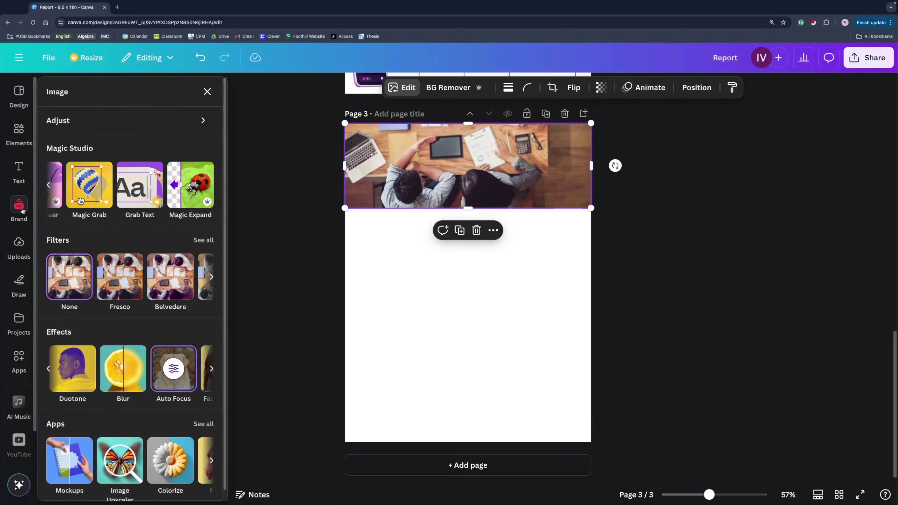
Open and browse the Elements panel beside page 3, then deselect the photo.
left_click(18, 131)
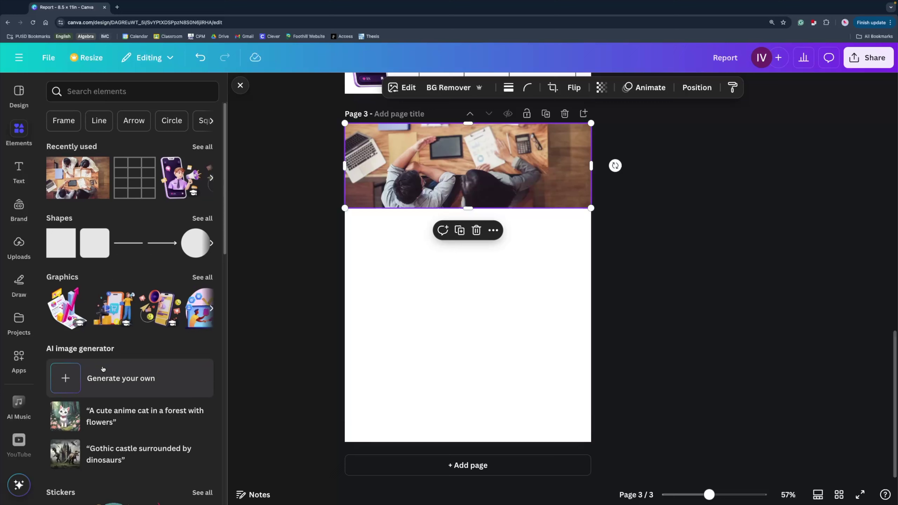
scroll(103, 370, "down", 2)
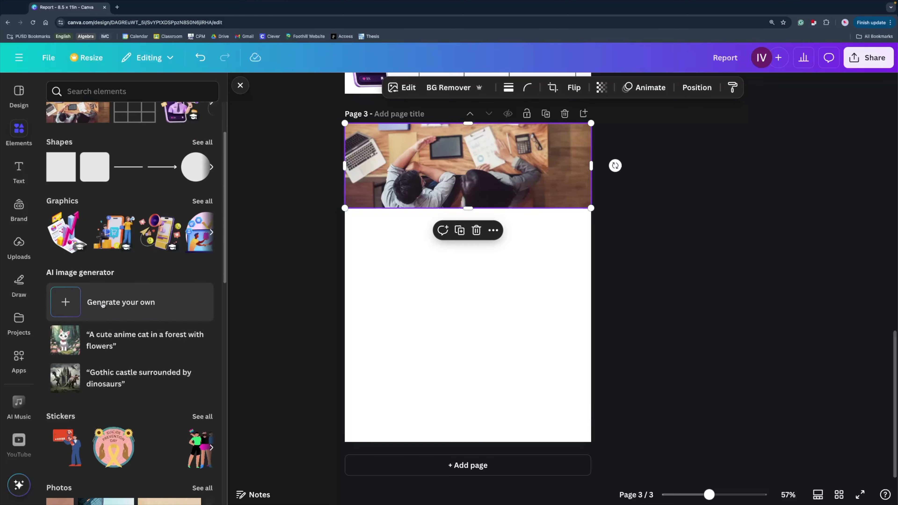
scroll(109, 293, "up", 2)
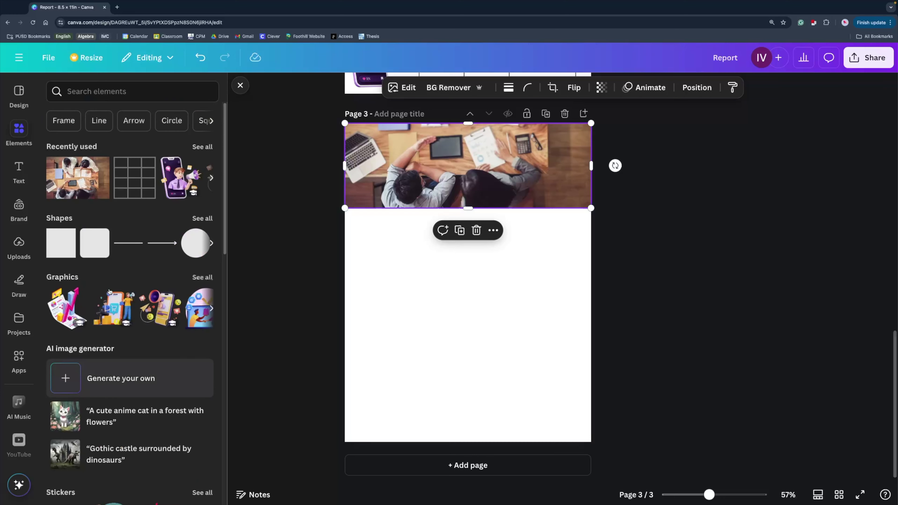
mouse_move(109, 290)
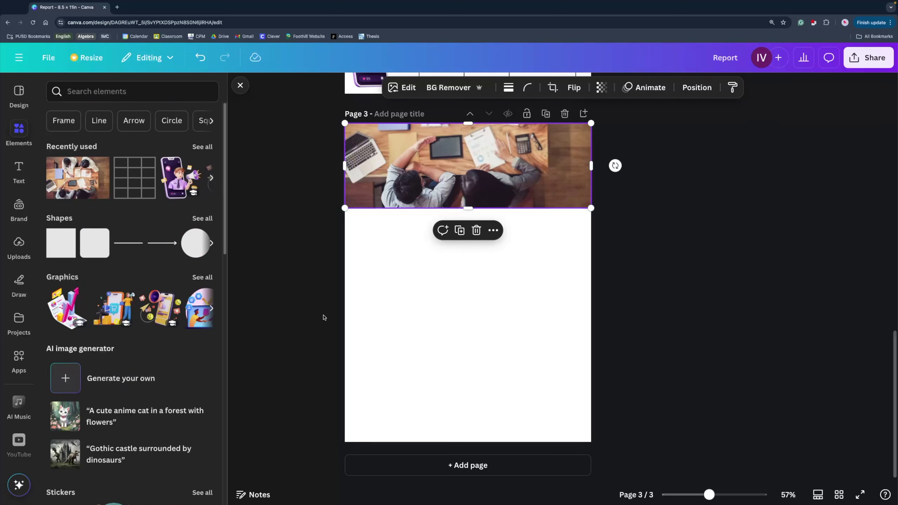
left_click(373, 325)
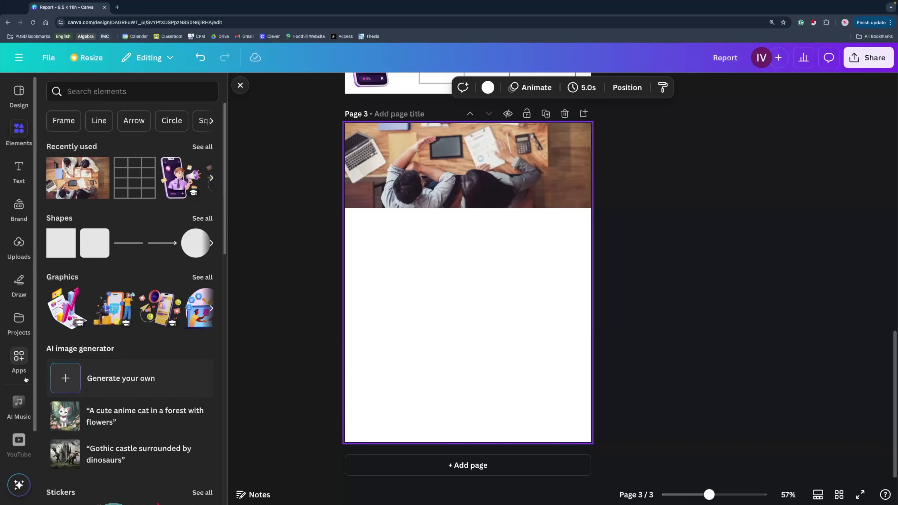
Browse the Apps panel's AI-powered, Create something new, Discover content and Import categories, ending on AI-powered.
left_click(20, 367)
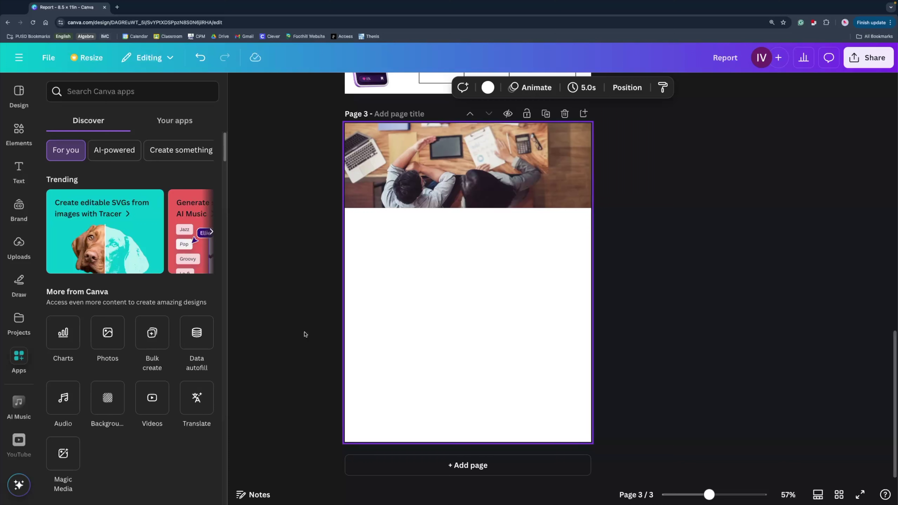
left_click(114, 150)
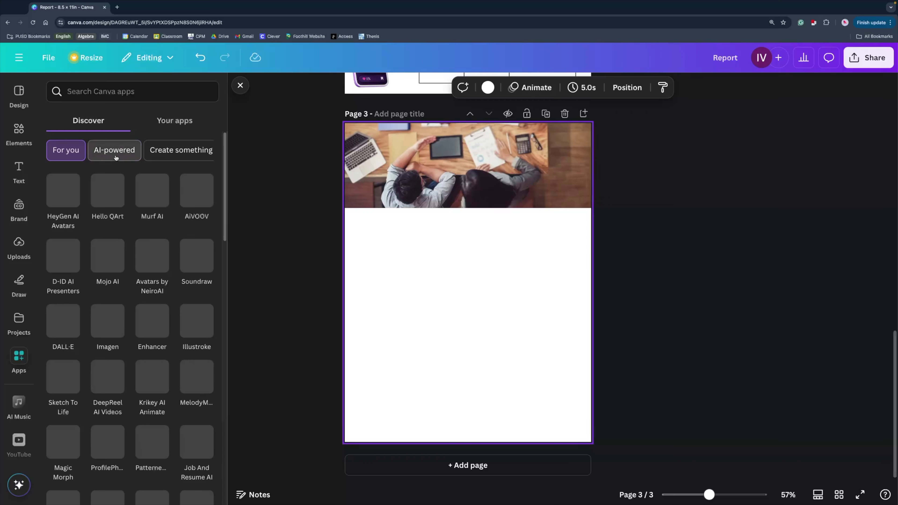
left_click(190, 155)
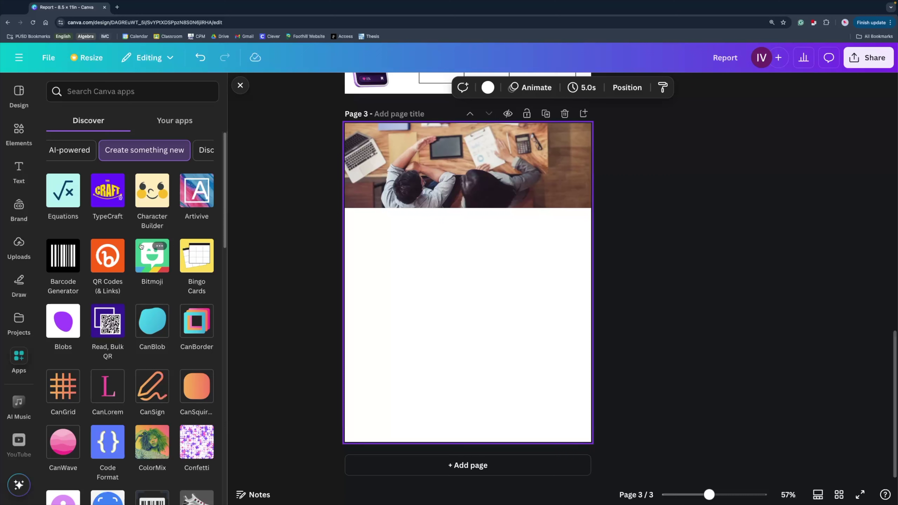
left_click(211, 150)
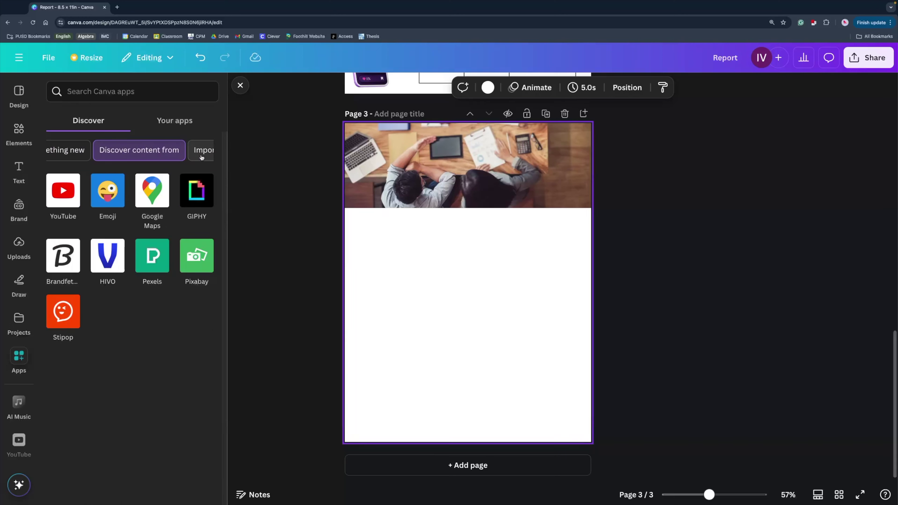
left_click(194, 159)
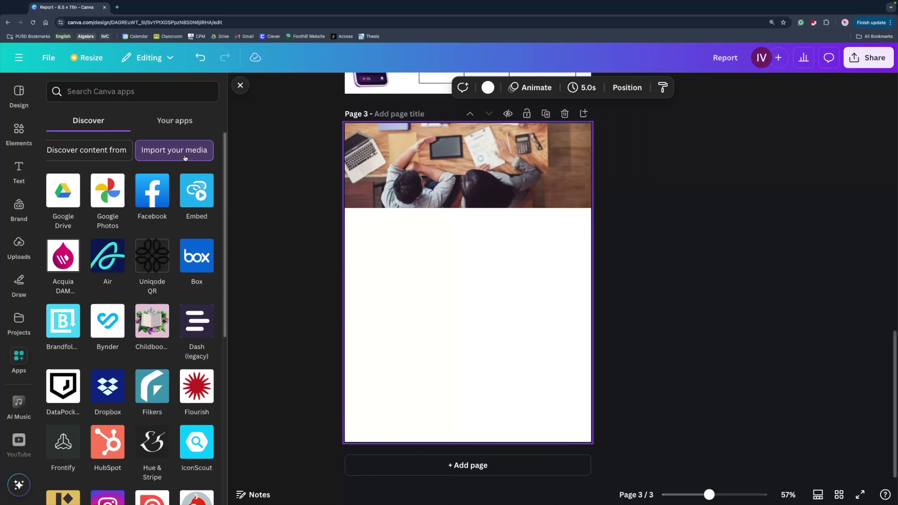
left_click(69, 151)
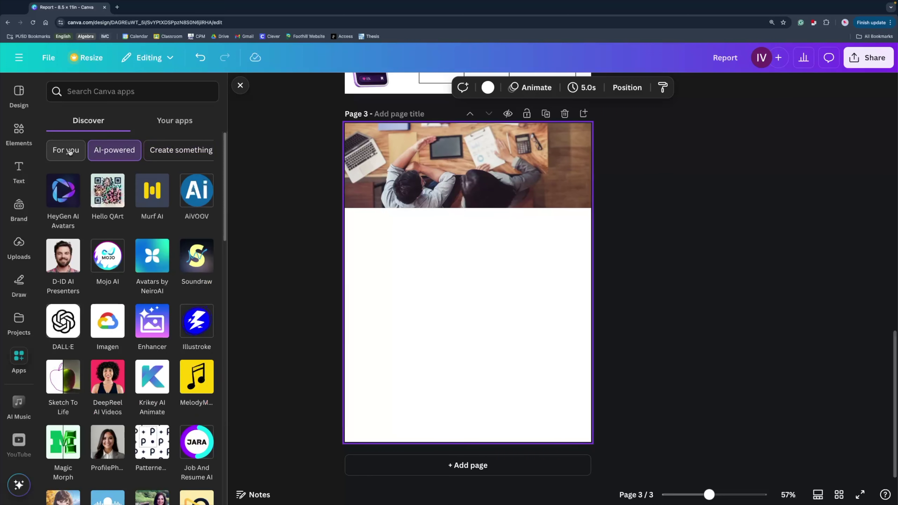